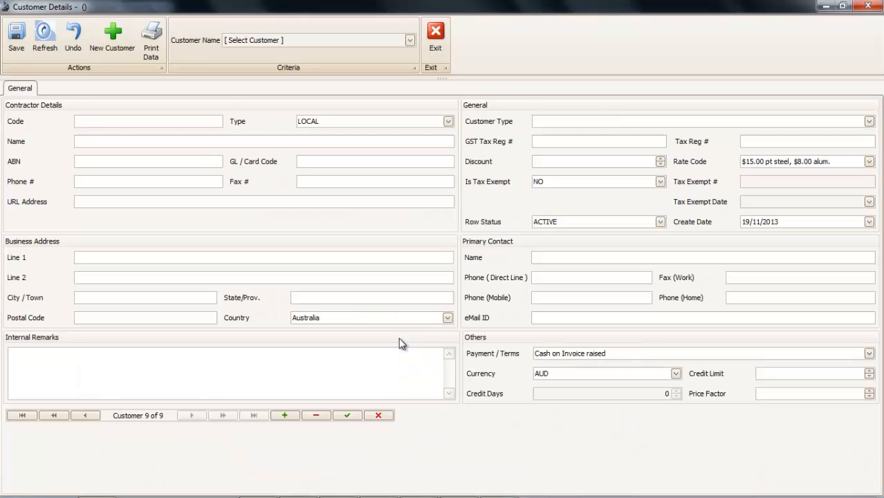
left_click(134, 122)
type("123")
key("Tab")
key("Tab")
type("123 Contractors")
key("Tab")
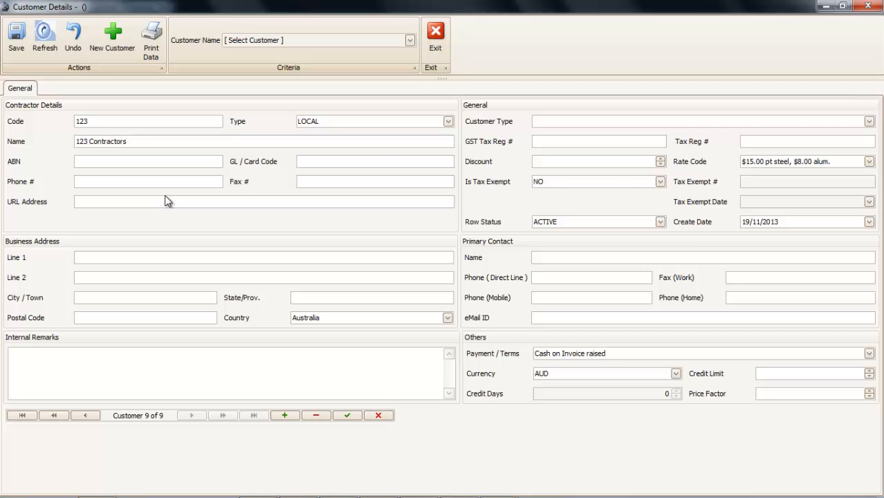
key("Tab")
key("Tab")
type("0800 123 123")
key("Tab")
key("Tab")
type("www.123.com")
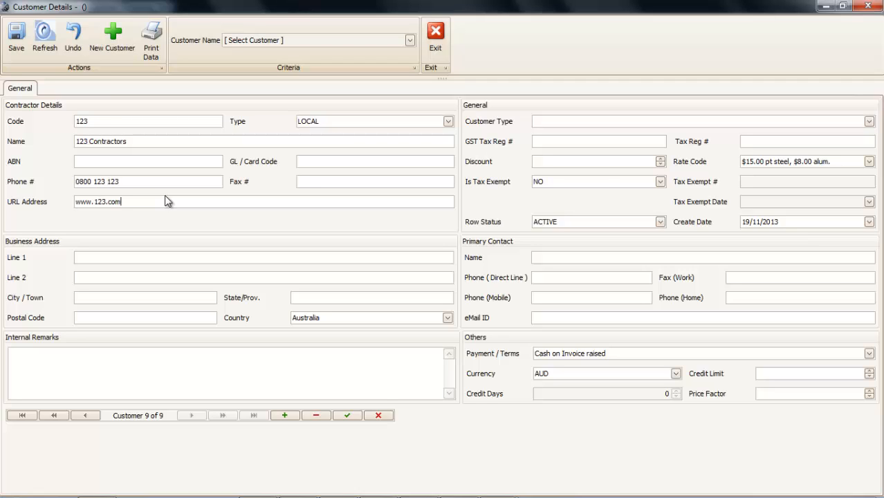
- Fill in the customer's business street address, city, state and postal code
key("Tab")
type("1 Number Street")
key("Tab")
key("Tab")
type("Melbourne")
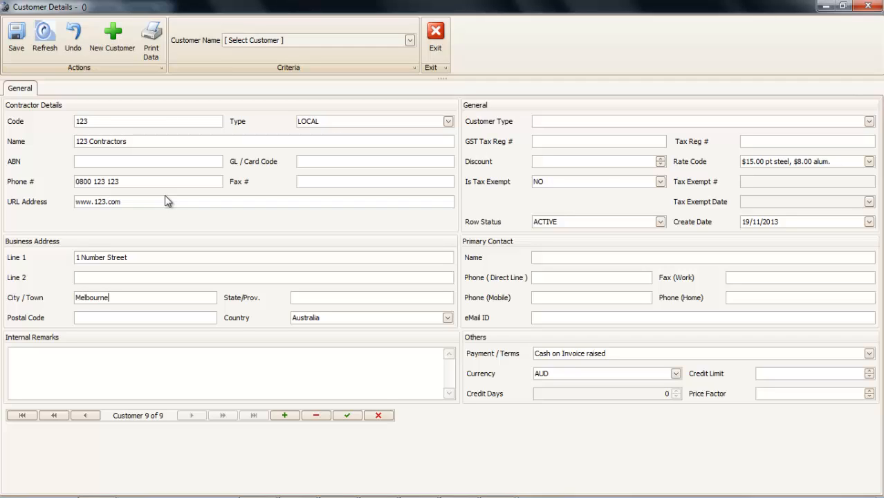
key("Tab")
type("Victoria")
key("Tab")
type("3400")
- Make the customer Commercial with discount 10 and rate code $18 PER TON
key("Tab")
key("Tab")
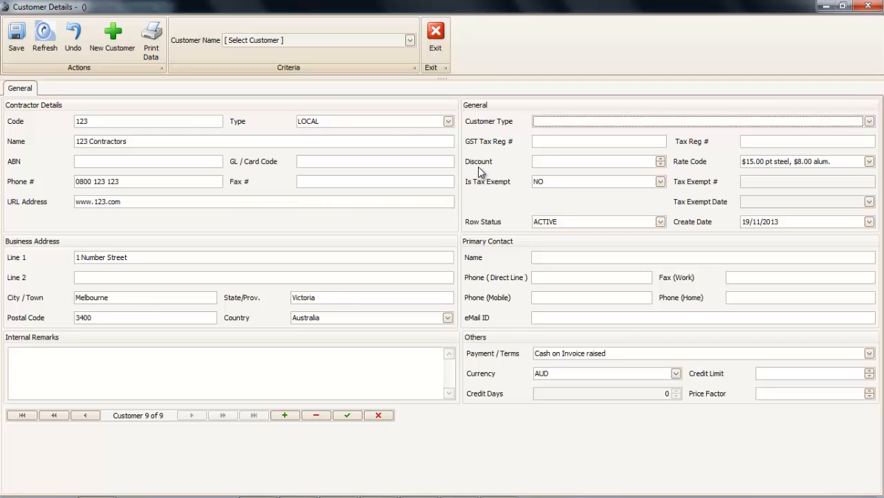
key("Down")
key("Down")
key("Up")
key("Tab")
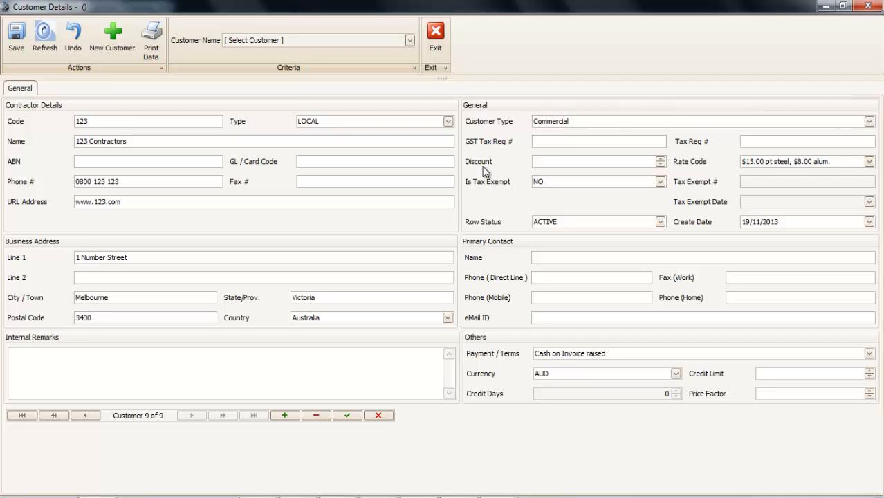
key("Tab")
type("10")
key("Tab")
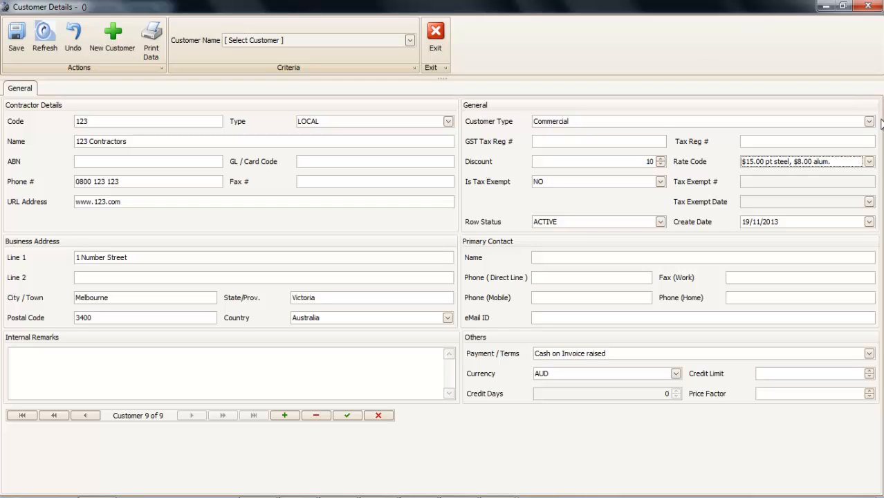
left_click(869, 161)
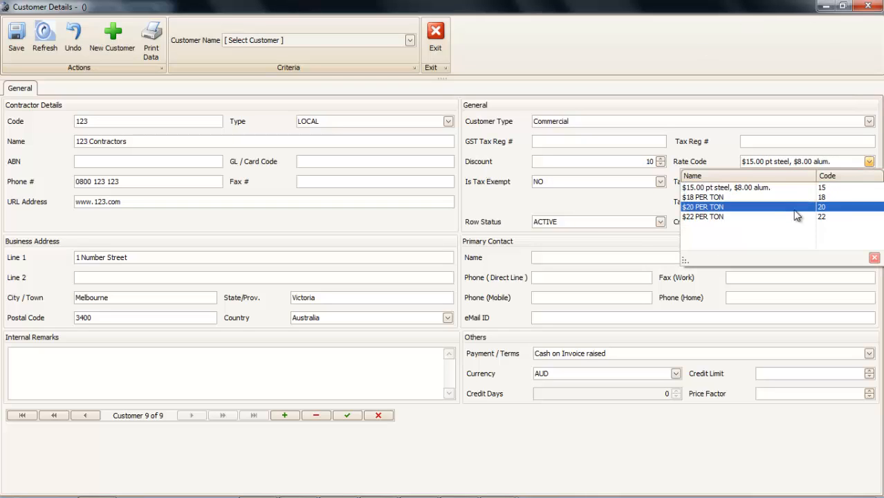
left_click(717, 199)
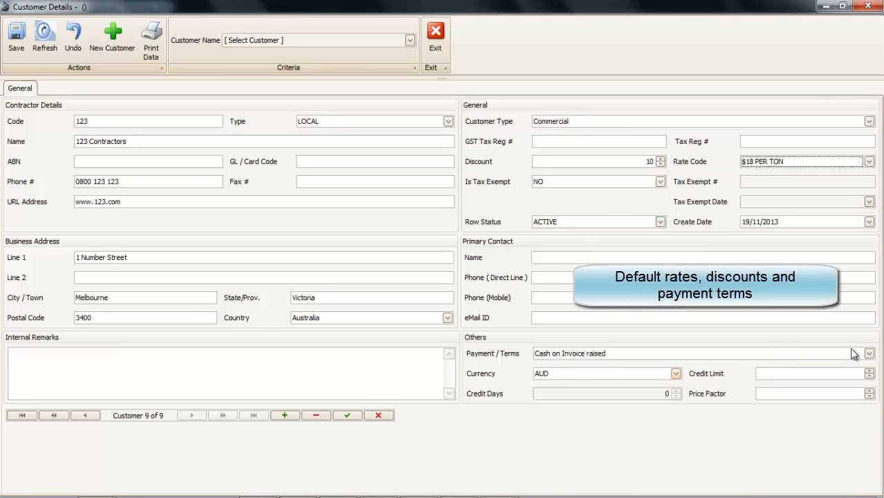
- Enter the primary contact's name and direct phone, and set 30 days from invoice date terms
left_click(657, 257)
key("BackSpace")
key("BackSpace")
key("Tab")
left_click(869, 353)
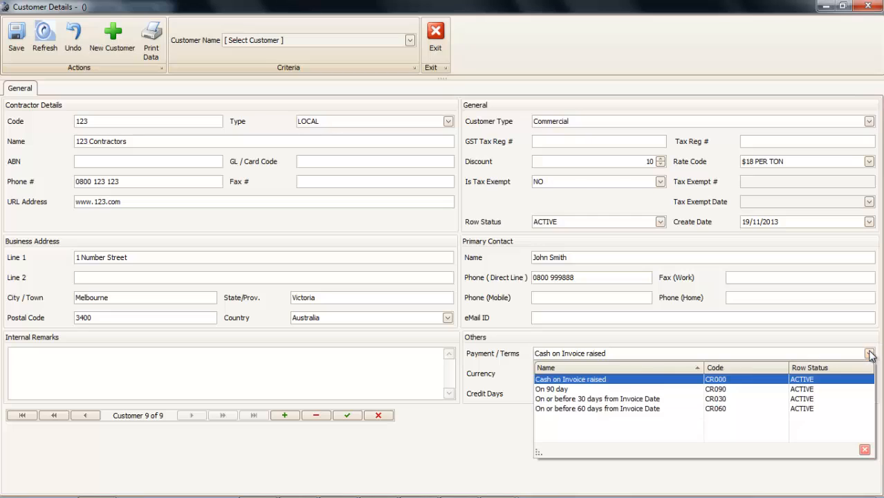
left_click(667, 404)
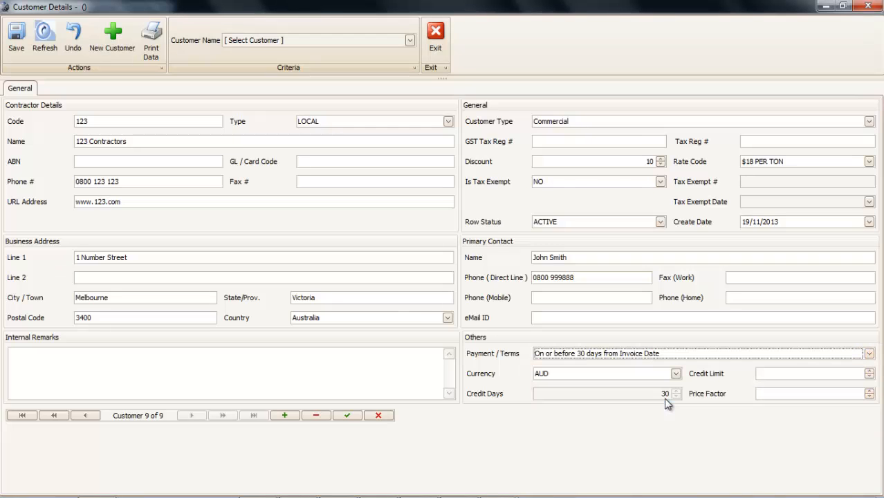
key("Tab")
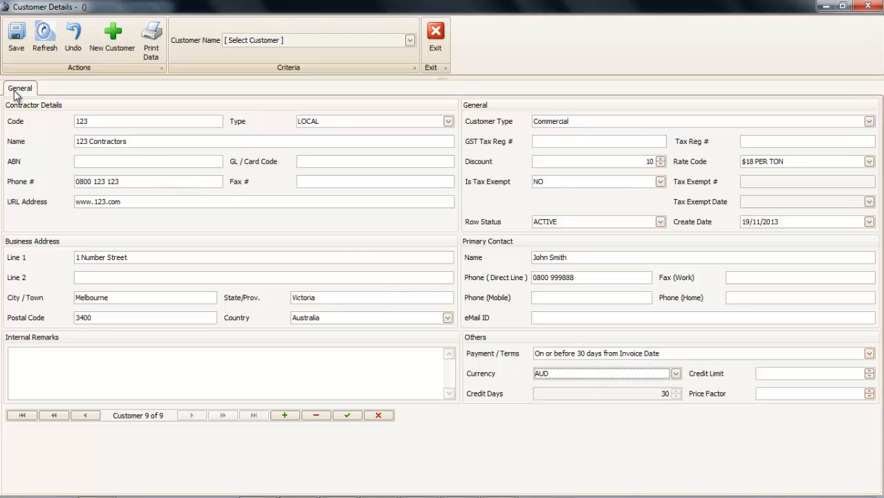
- Save and close the 123 Contractors record, then start a new project under Projects and Invoicing
left_click(18, 40)
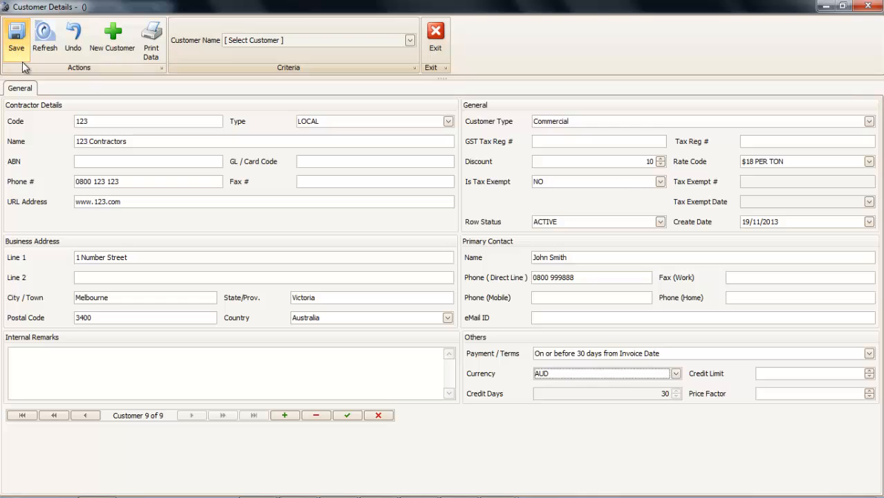
left_click(435, 34)
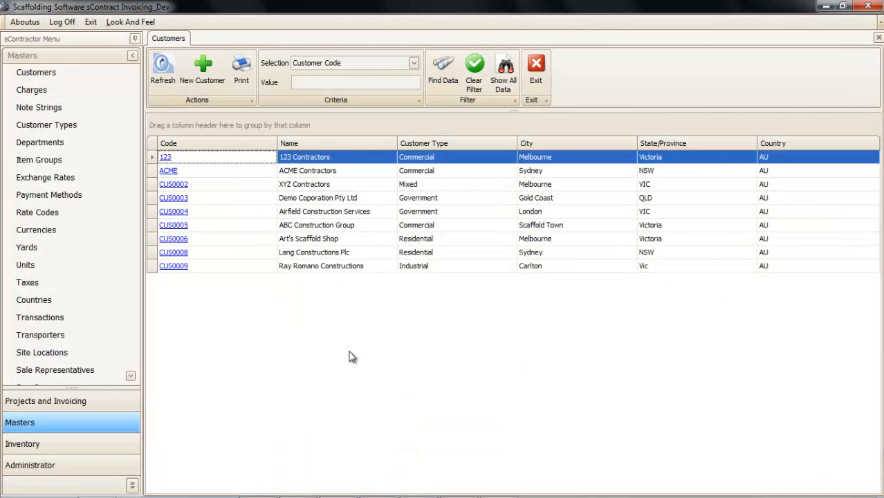
left_click(25, 448)
left_click(25, 404)
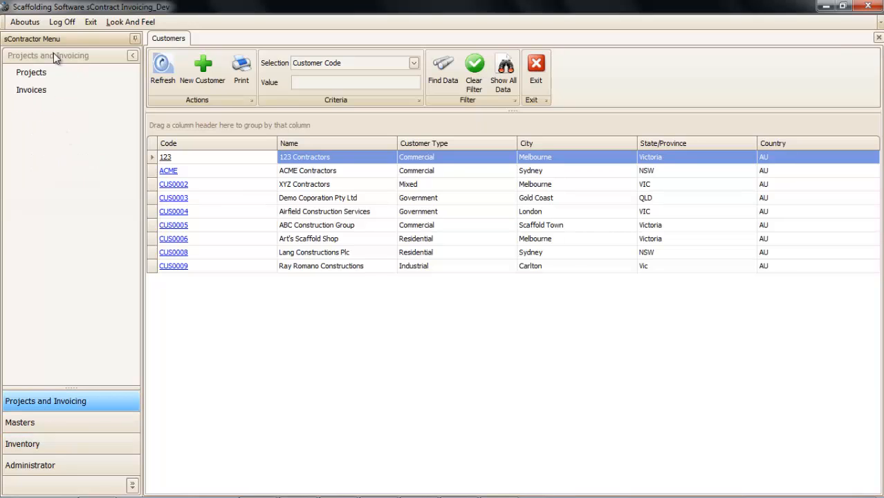
left_click(40, 79)
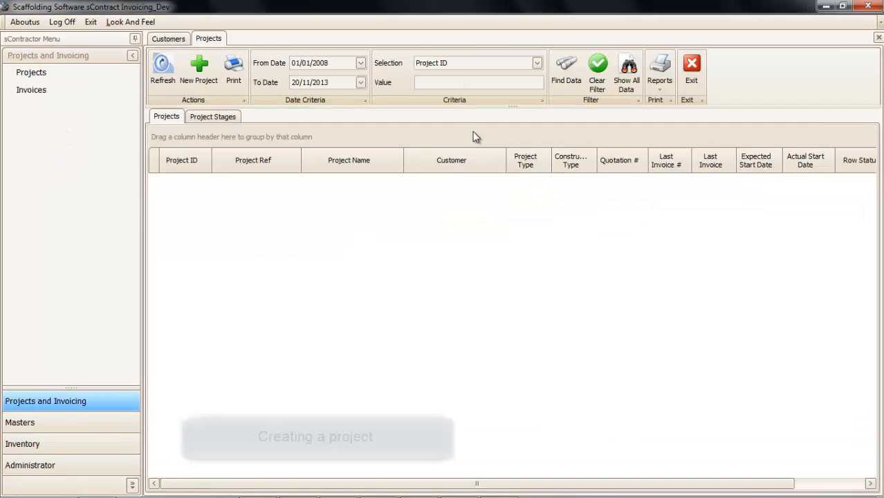
left_click(197, 76)
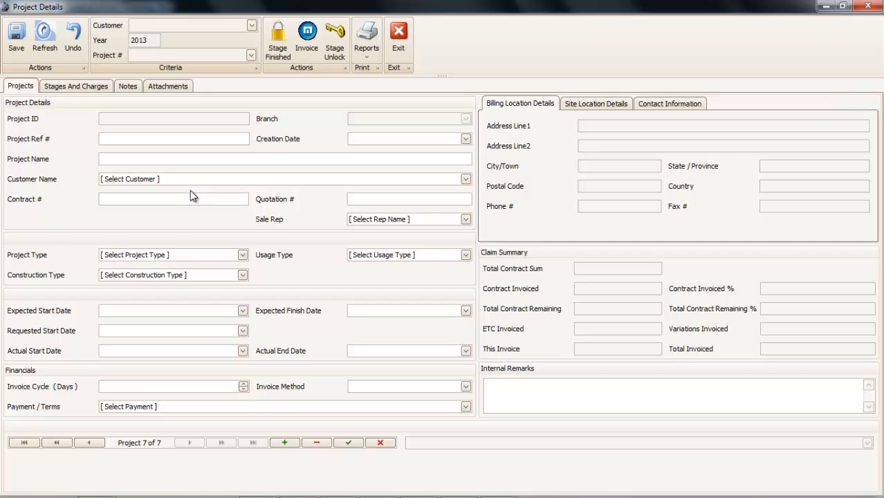
- Give the project reference Burberry, name Burberry Complex, customer 123 Contractors, and its contract and quotation numbers
type("Bur")
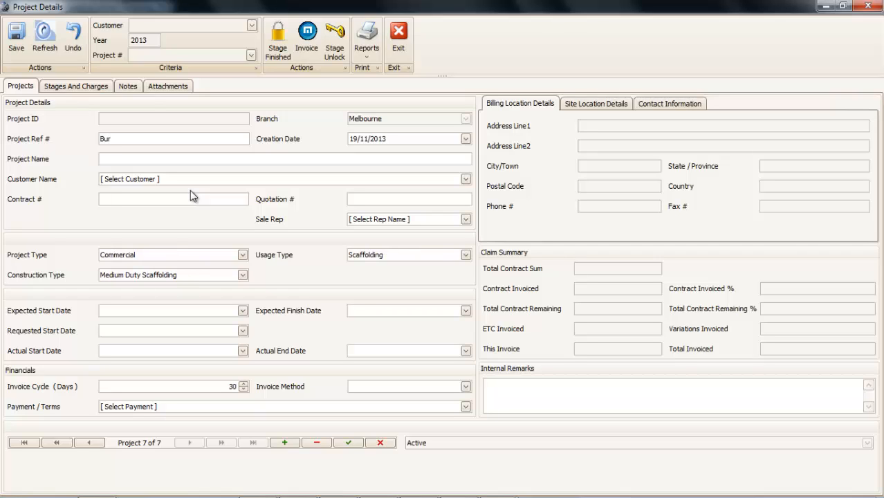
type("berry")
key("Tab")
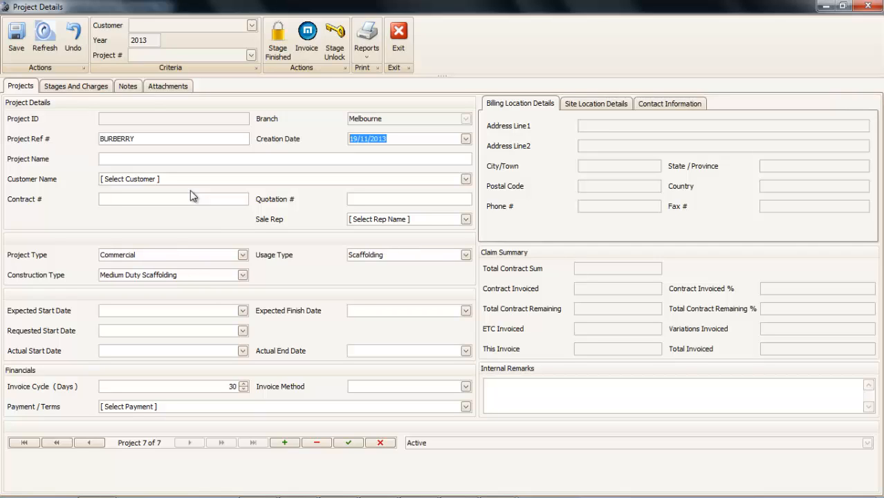
key("Tab")
type("burb")
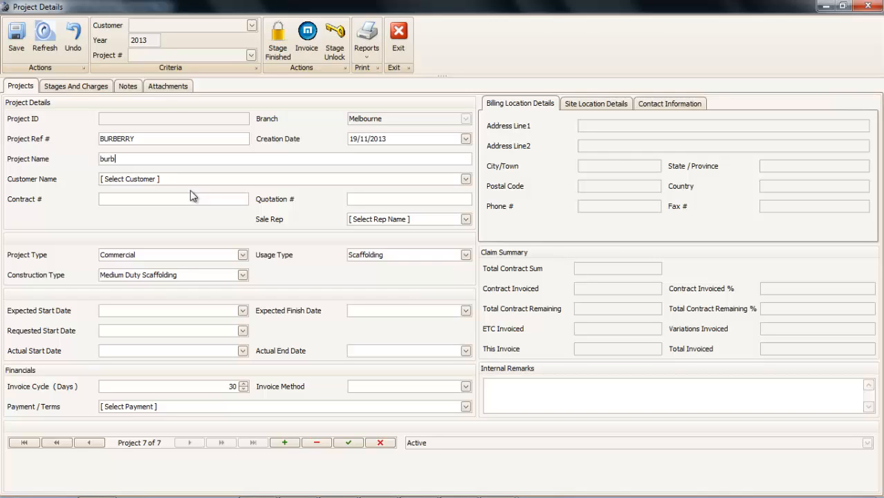
type("erry Complex")
key("Home")
key("Delete")
type("B")
key("Tab")
type("1")
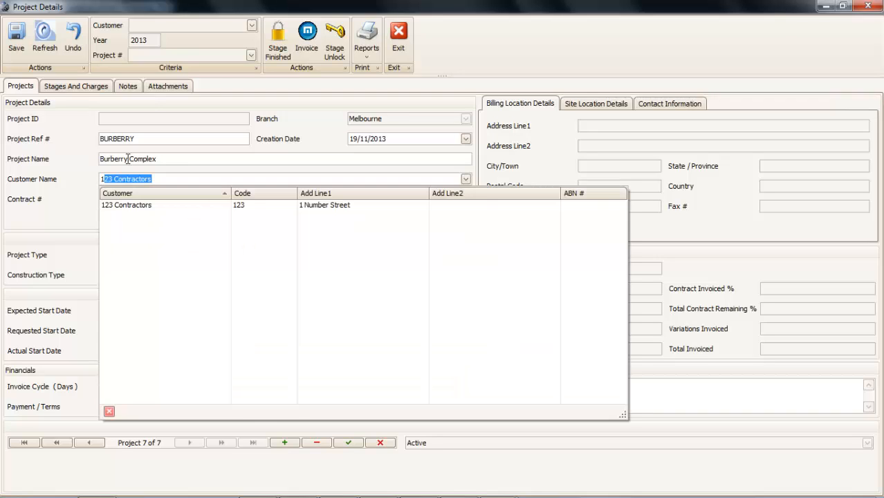
key("Tab")
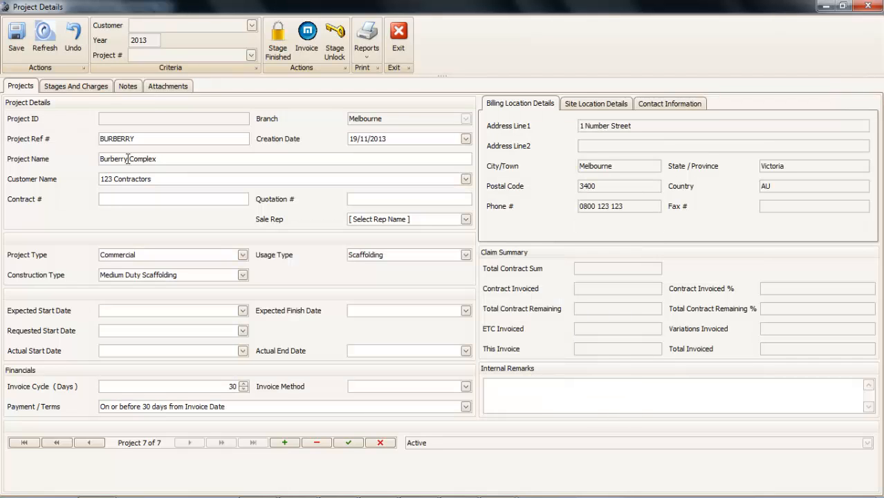
type("C1234")
type("Q12345")
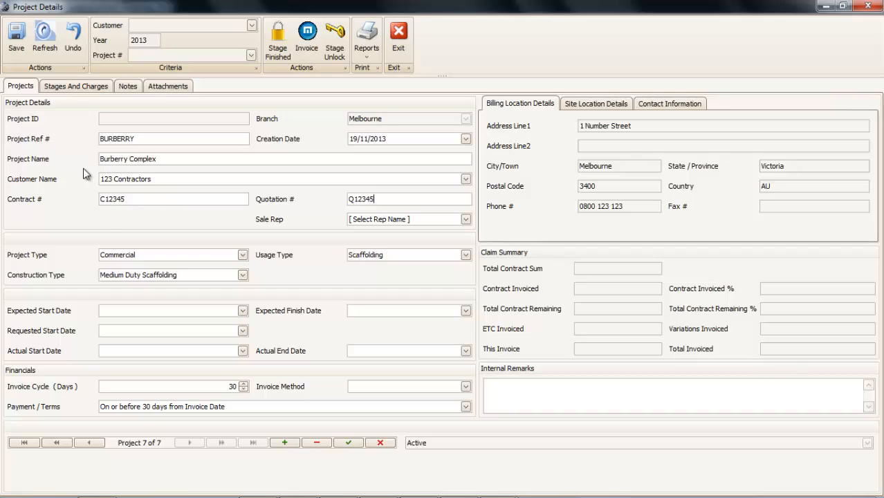
key("Tab")
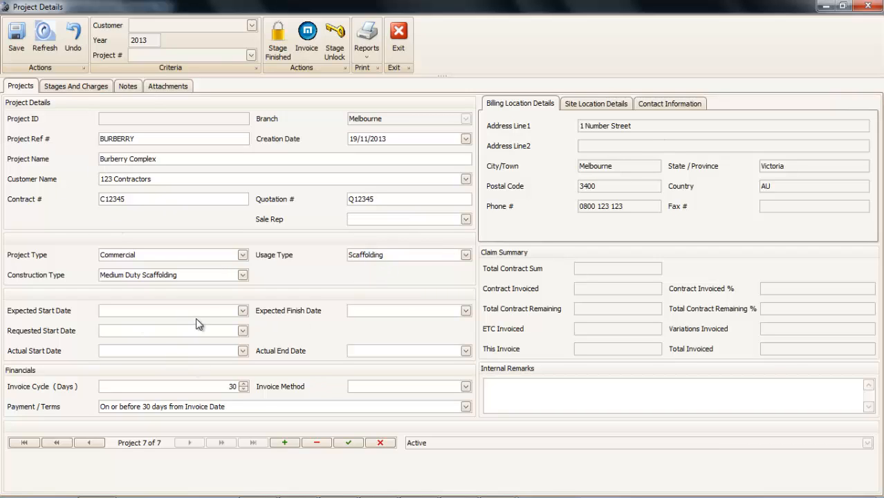
- Set expected start date 20/11/2013 and expected finish date 01/06/2014 from the calendars
left_click(245, 310)
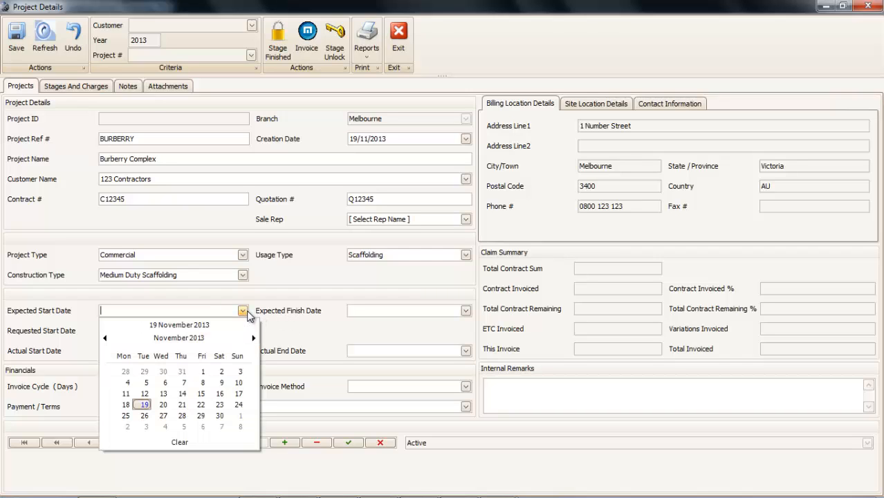
left_click(162, 404)
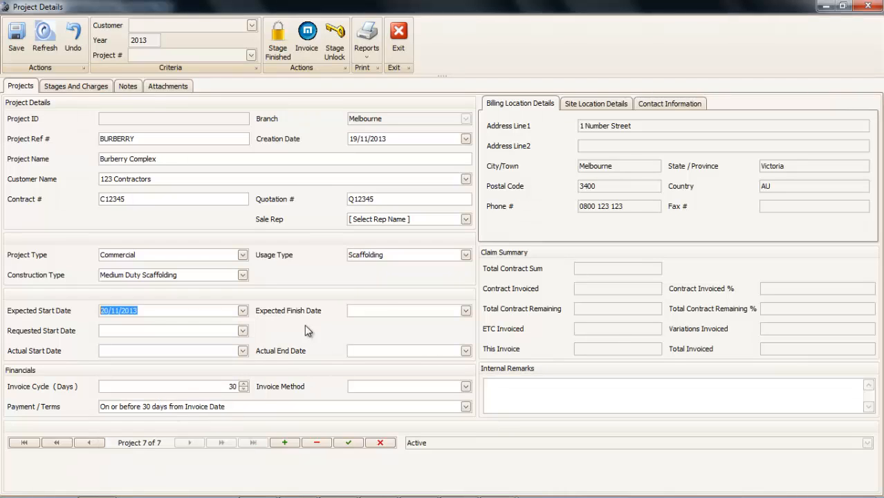
left_click(367, 311)
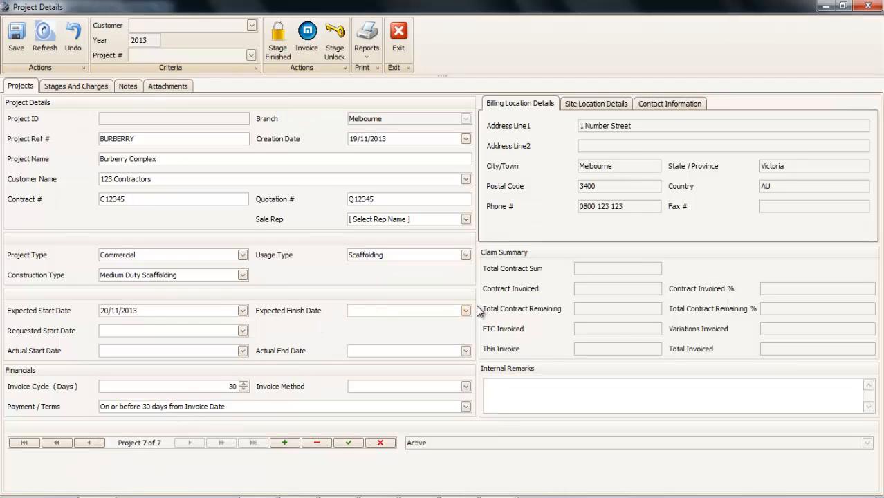
left_click(466, 311)
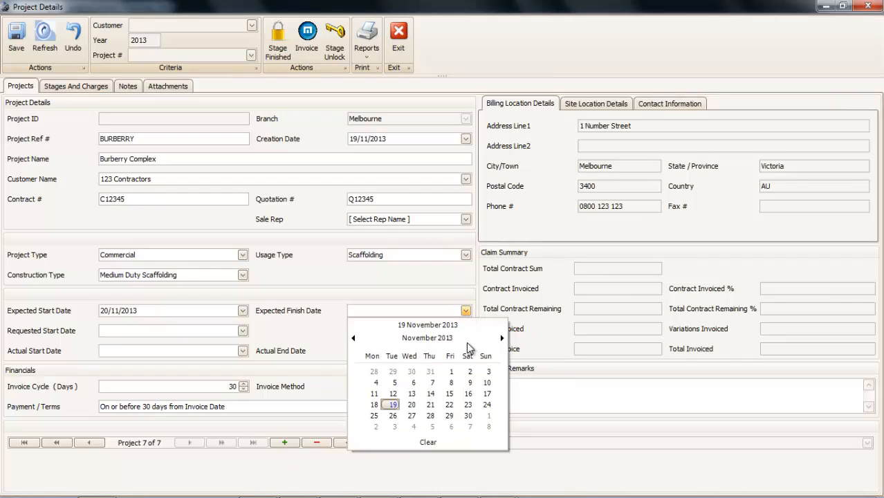
left_click(428, 339)
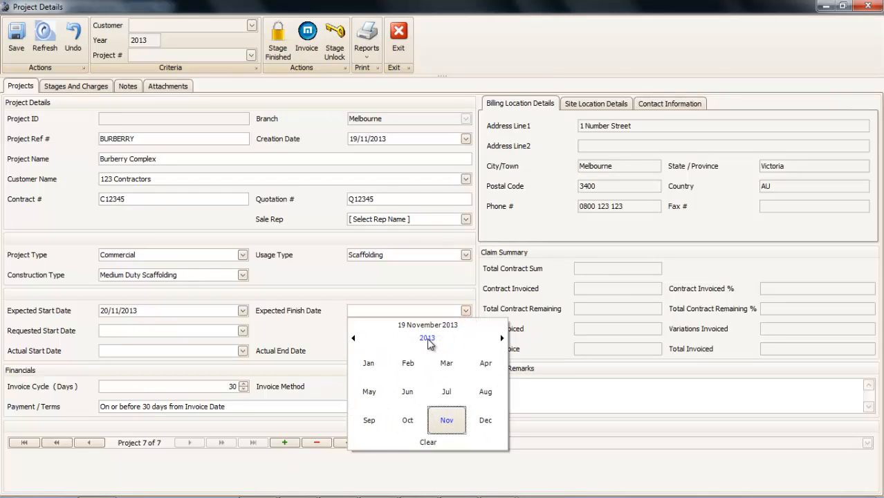
left_click(428, 340)
left_click(408, 392)
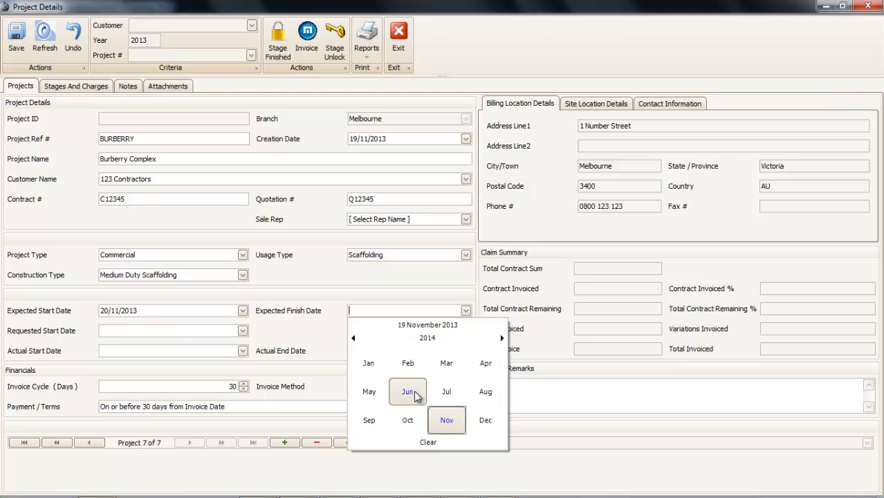
left_click(407, 392)
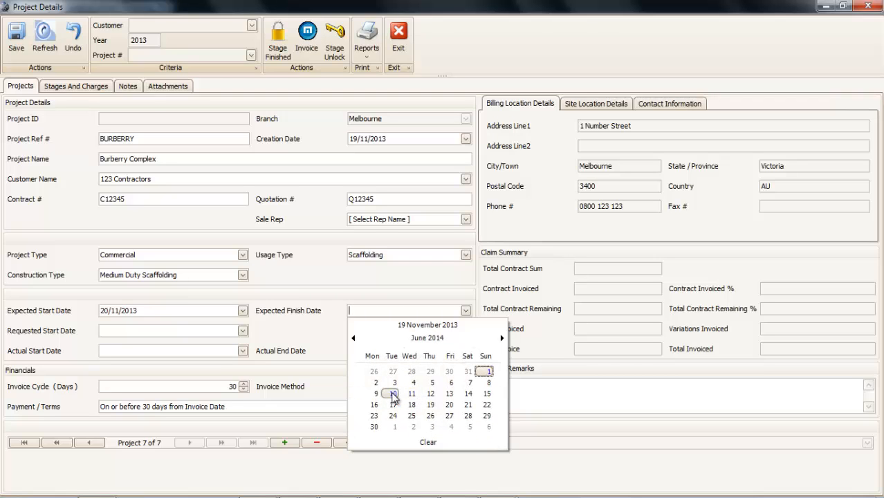
left_click(484, 371)
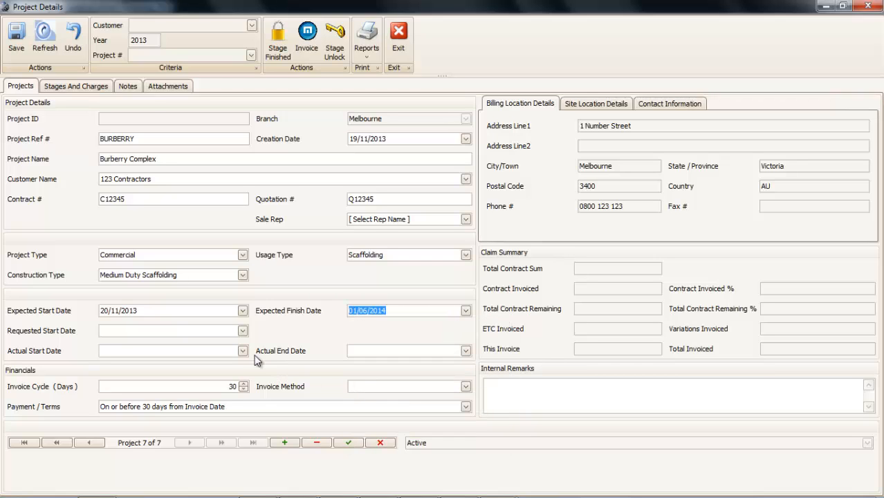
left_click(598, 106)
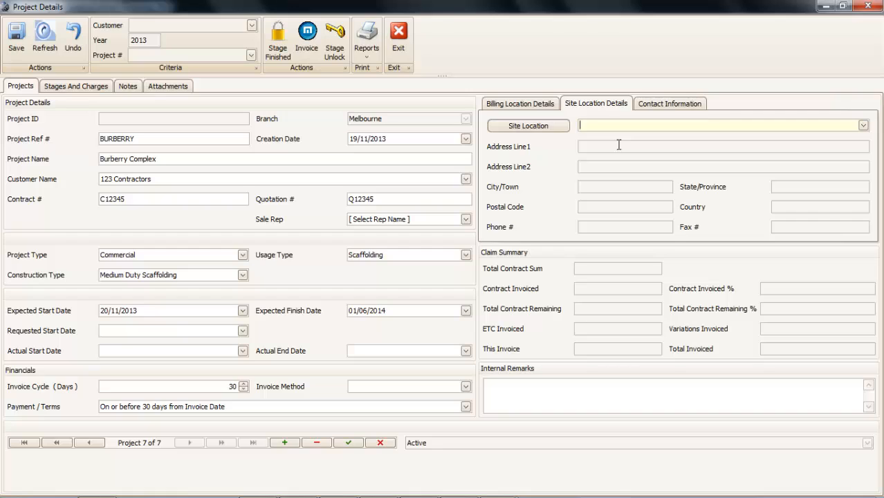
- Create and save site location Burberry Street with its address in Melbourne, Victoria
type("B")
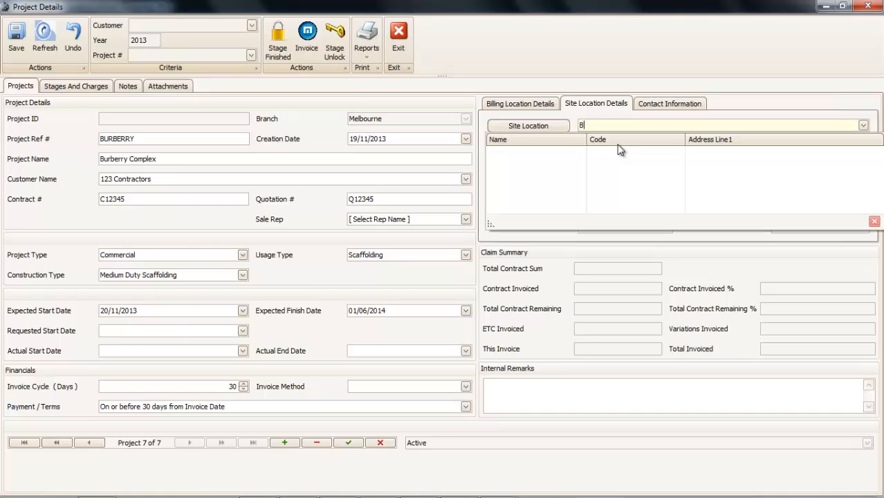
type("urberry")
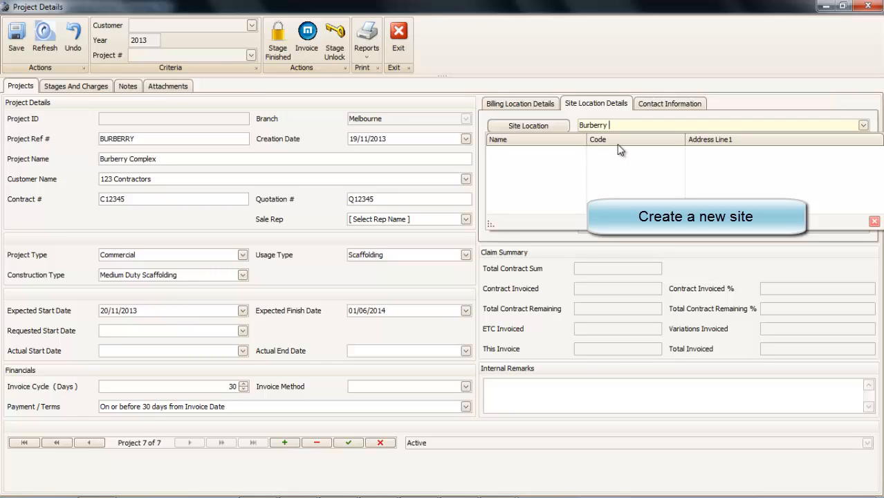
type(" Street")
key("Return")
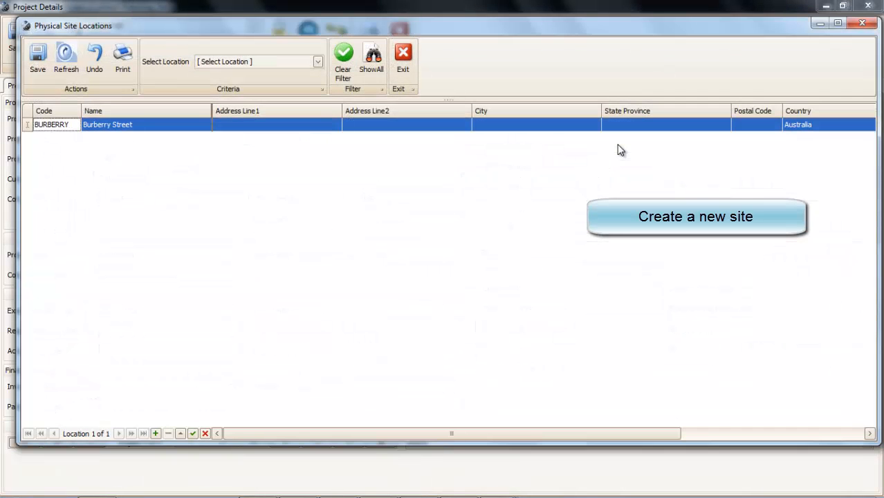
key("Tab")
key("Tab")
type("Cor")
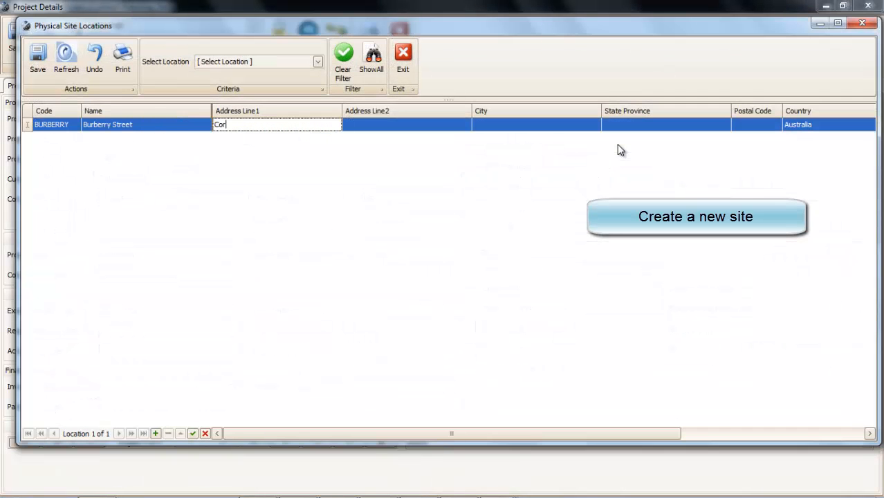
type("ner of Burn")
key("BackSpace")
type("berry and ")
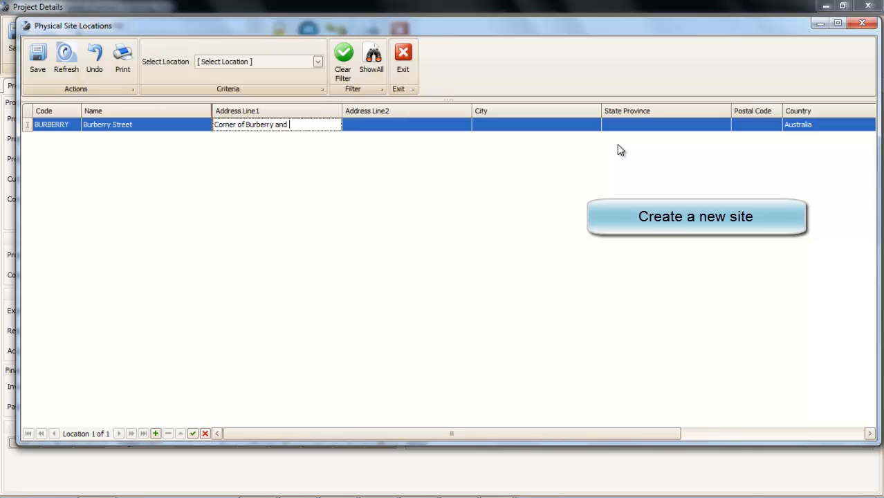
type("Maine")
key("Tab")
key("Tab")
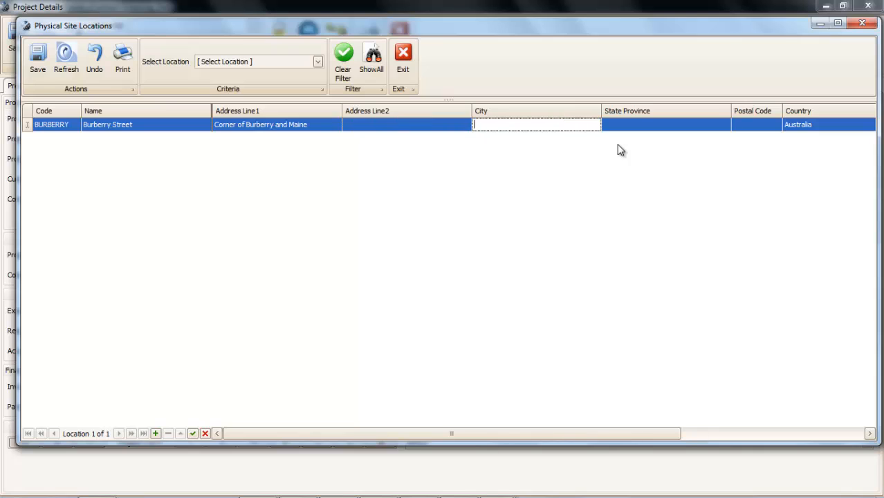
type("Melbourne")
key("Tab")
type("Victoria")
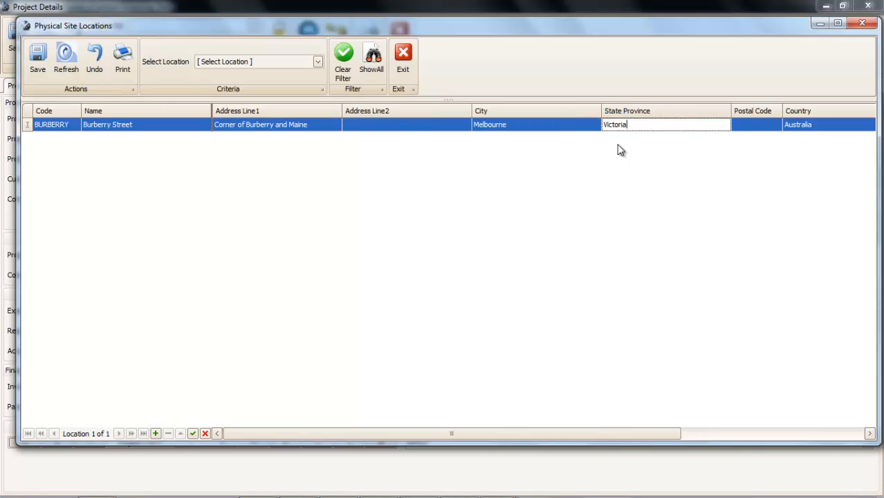
key("Tab")
type("3400")
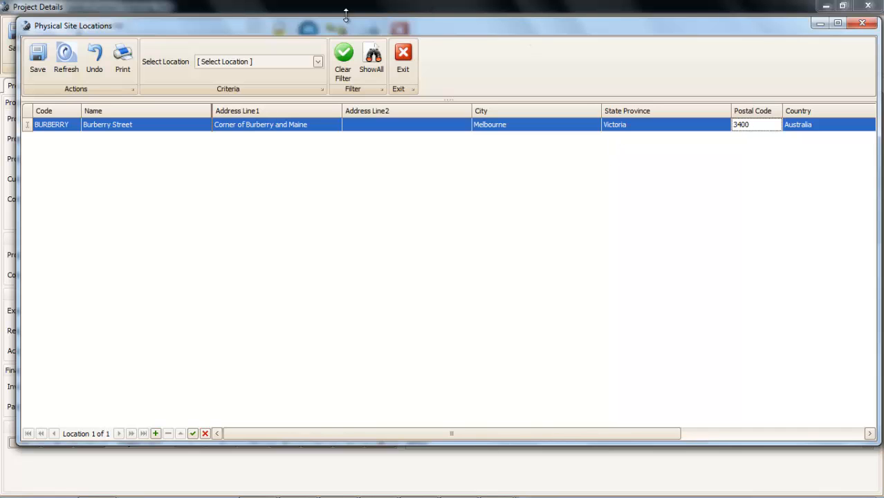
left_click(38, 59)
left_click(398, 65)
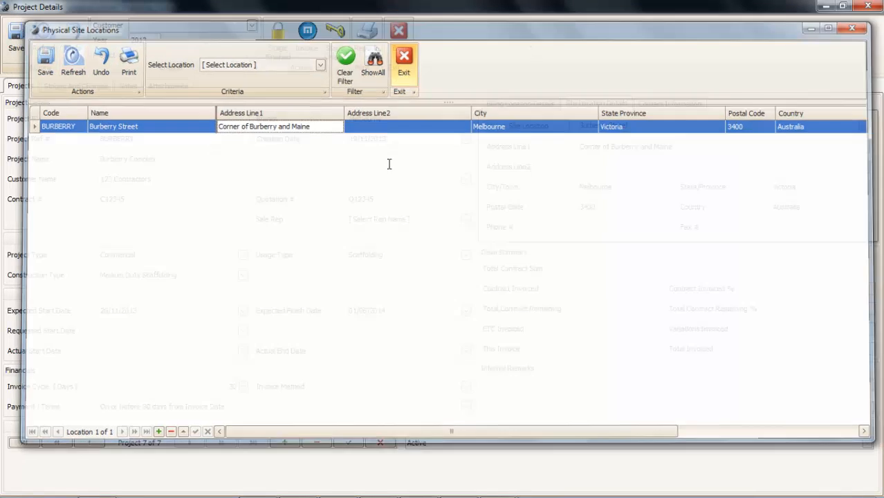
- Save the Burberry project, which becomes 2013PR0007
left_click(670, 104)
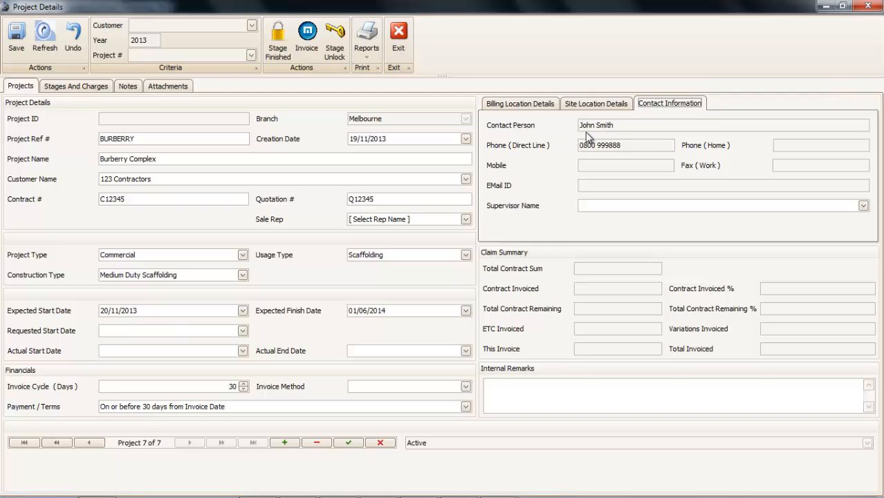
left_click(16, 41)
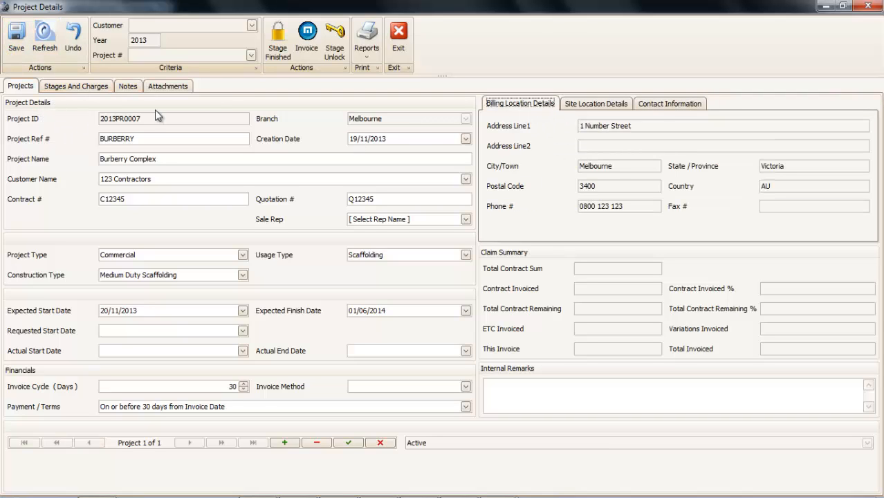
left_click(72, 86)
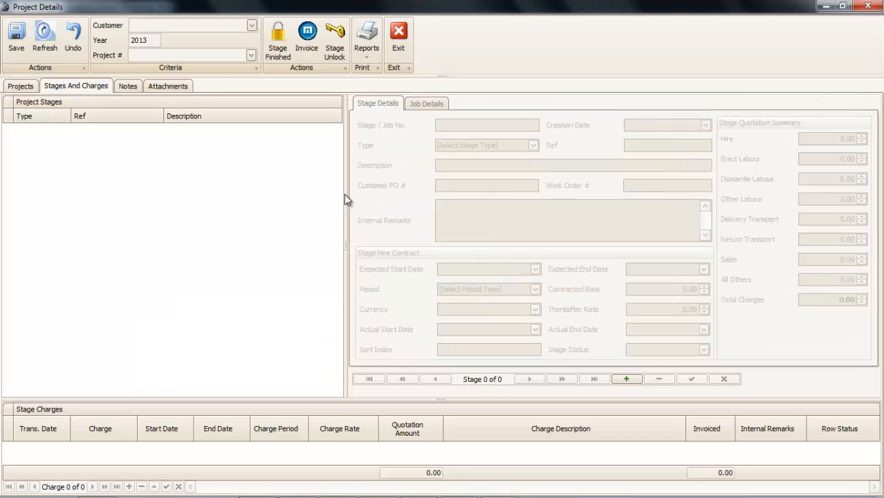
- Add and save stage PERIMETER described 'Perimeter and frontage Protection', then review its job details
left_click(626, 379)
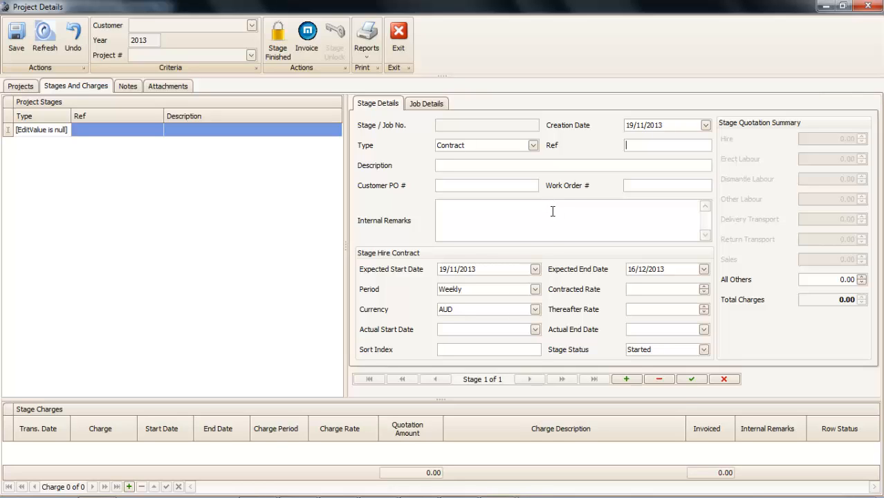
type("Perim")
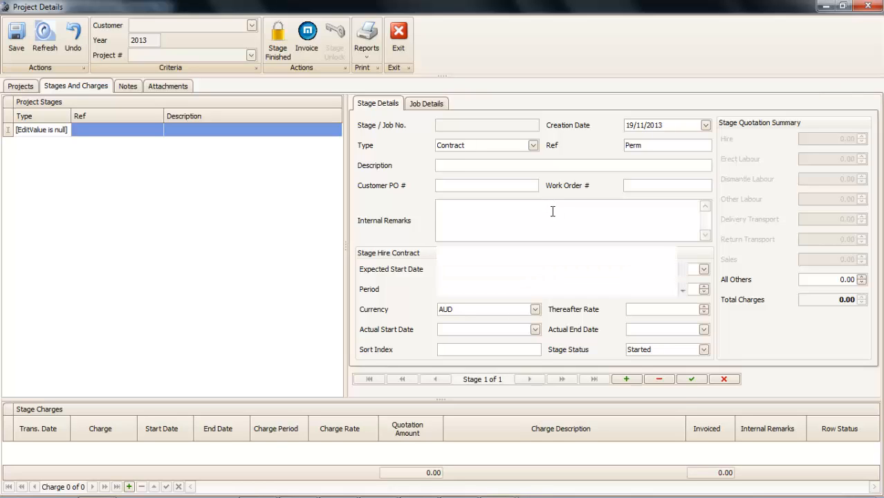
key("BackSpace")
type("imeter")
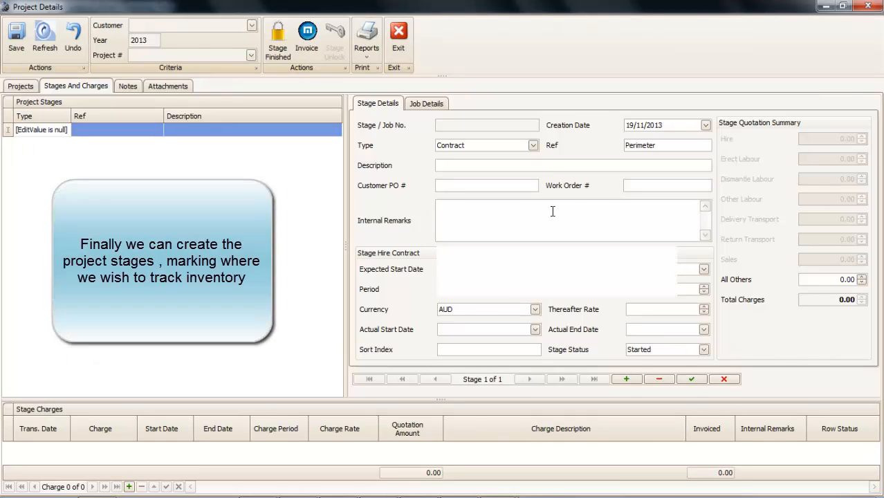
key("Tab")
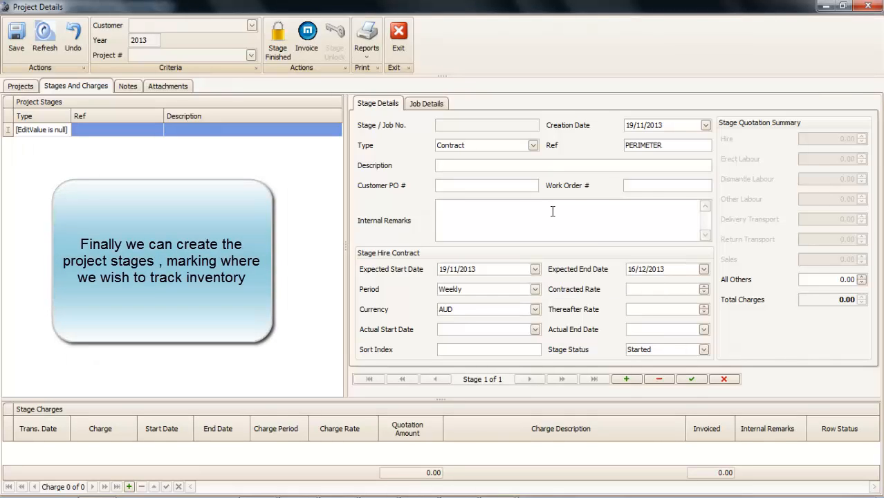
type("Perimeter")
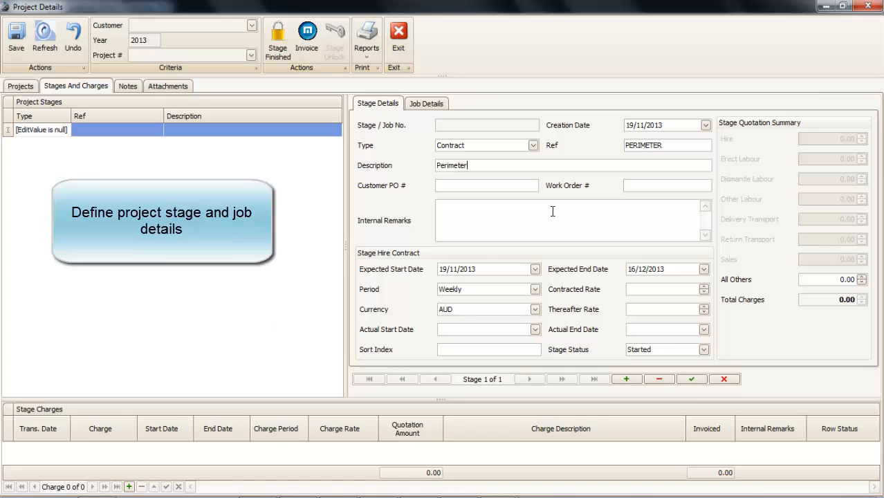
type(" and frontage Protection")
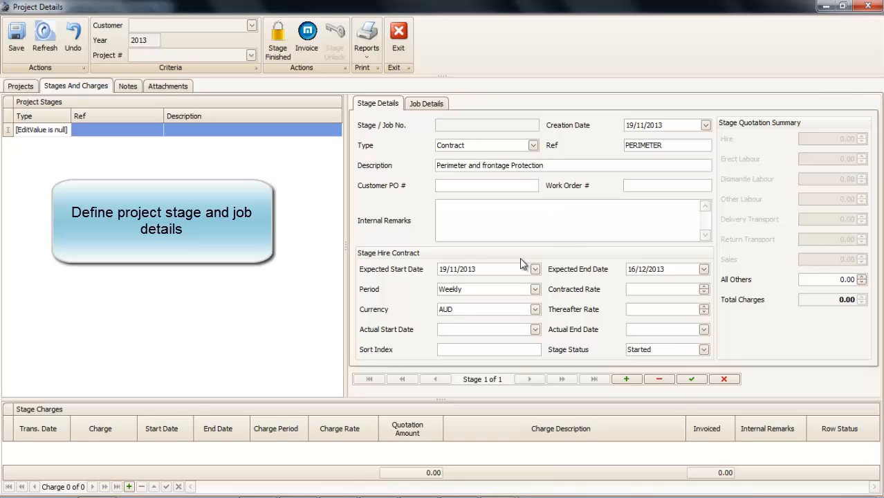
left_click(13, 40)
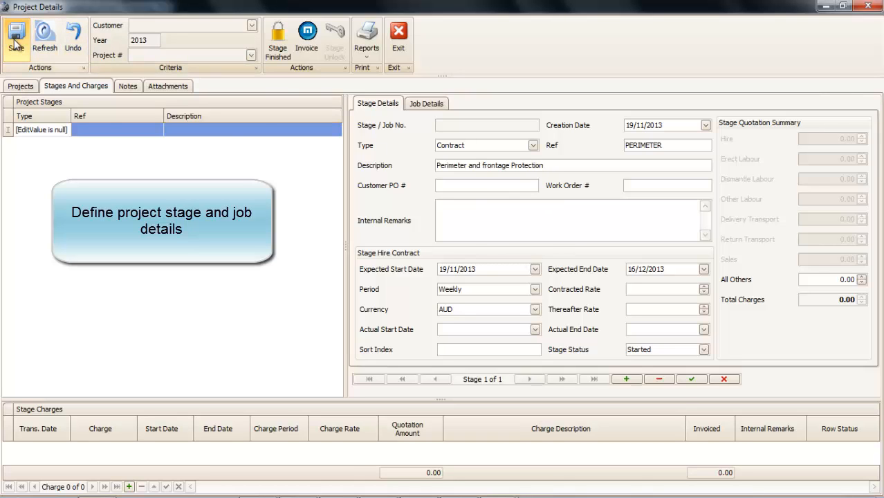
left_click(436, 104)
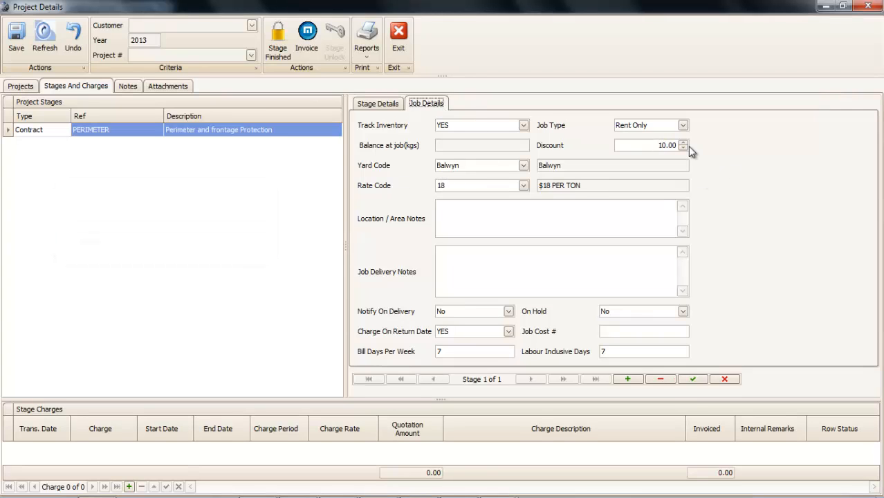
left_click(378, 103)
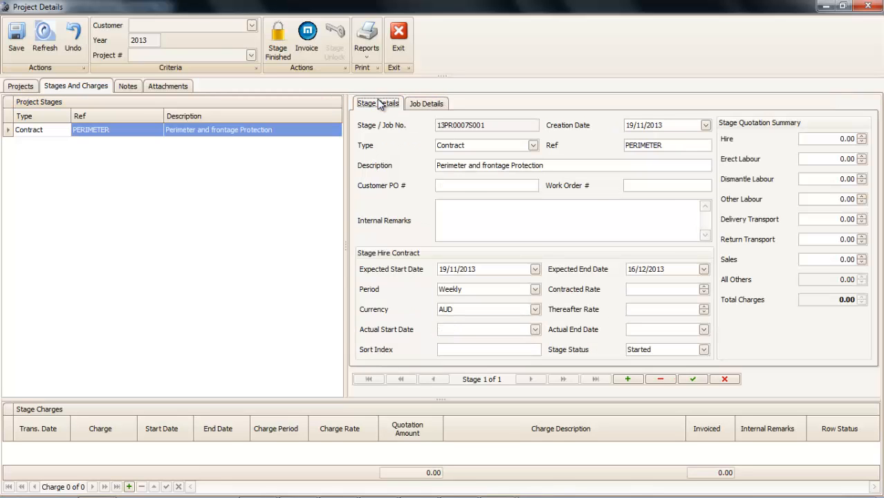
left_click(628, 379)
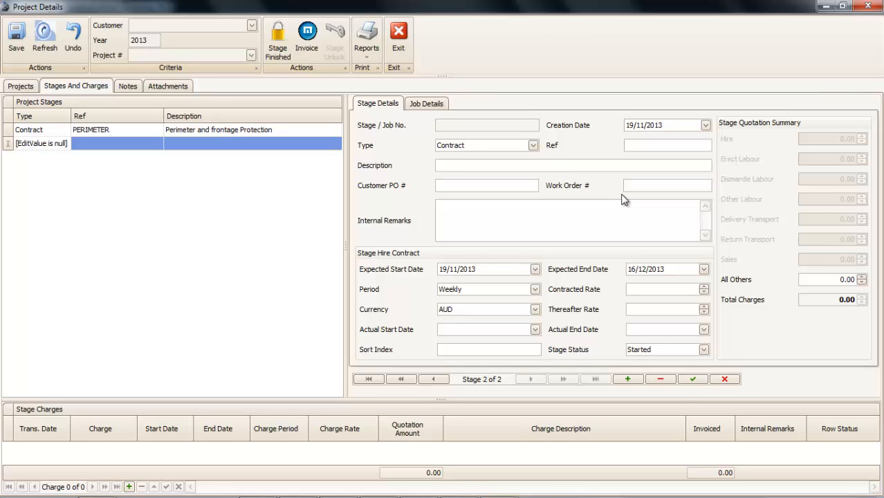
- Add stage WW1FRONT 'WW1 Frontage' with Track Inventory set to YES, then close the project
type("WW")
type("1 Fton")
type("Front")
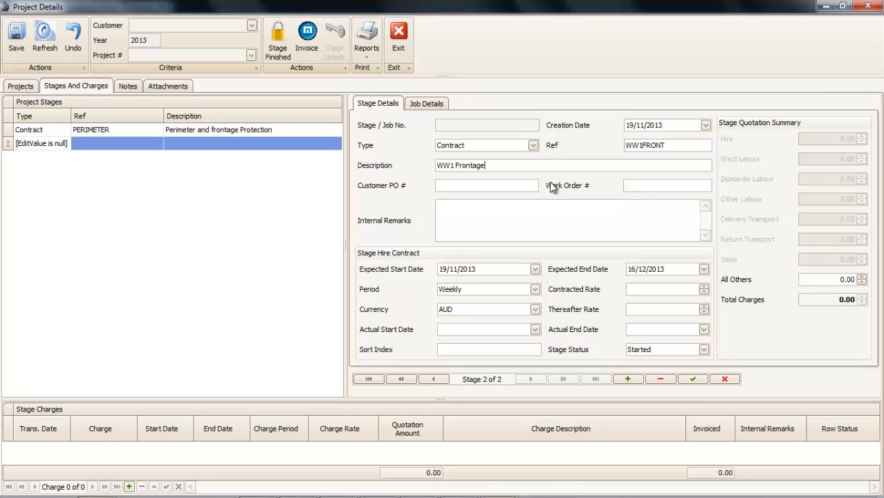
left_click(684, 380)
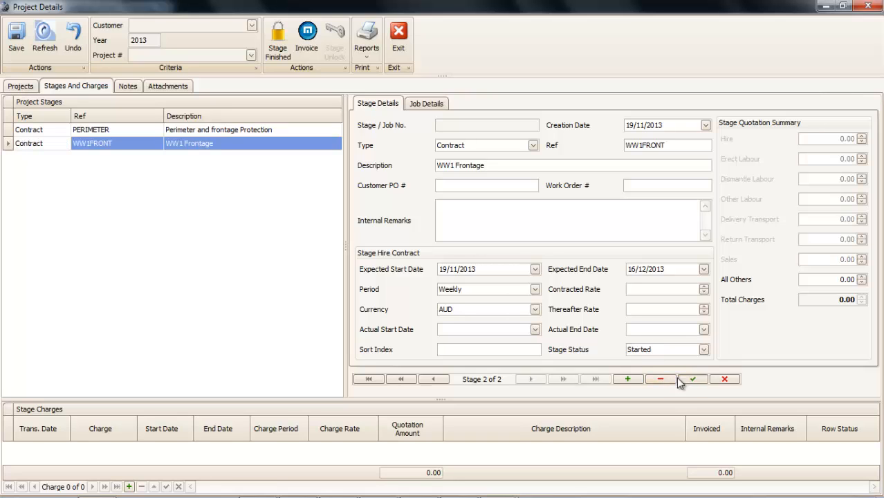
left_click(437, 107)
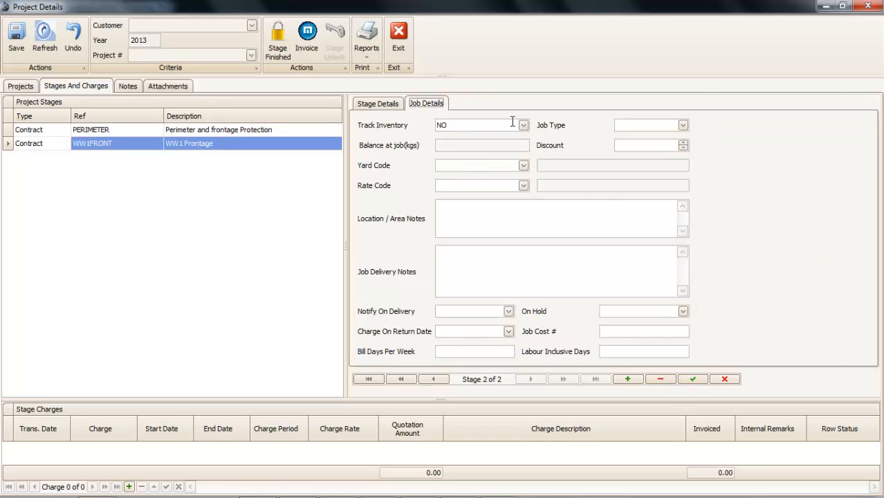
left_click(523, 125)
left_click(513, 146)
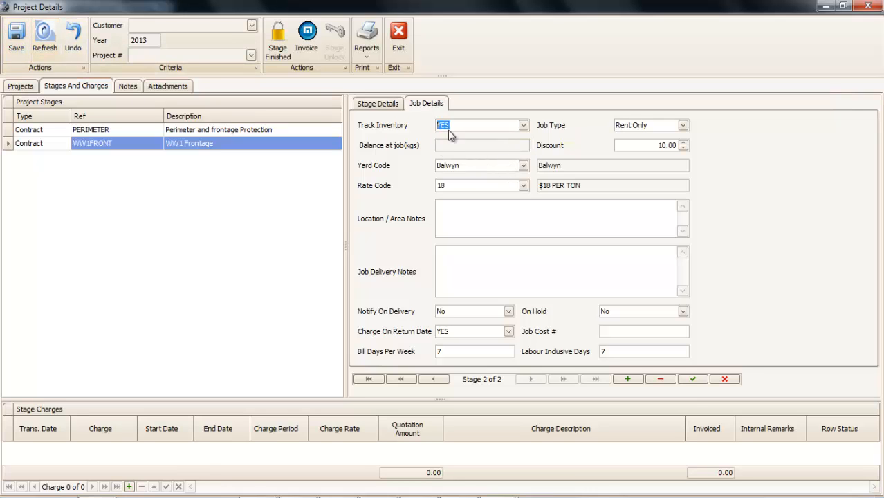
left_click(400, 36)
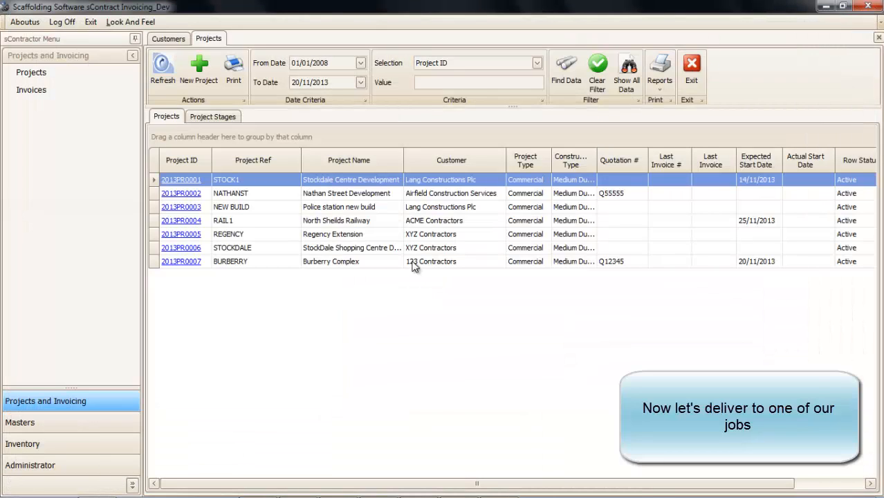
- Create a delivery for job 13PR0007S001 PERIMETER and save it as 2013DR0002
left_click(79, 445)
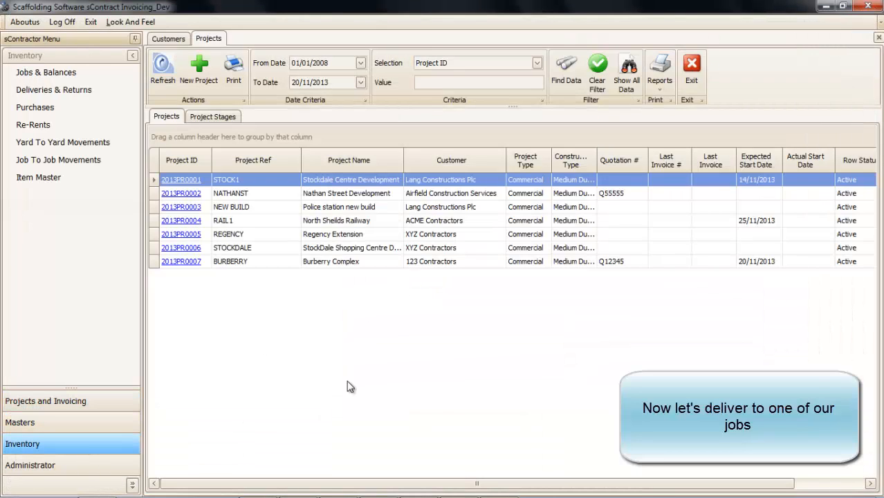
left_click(52, 91)
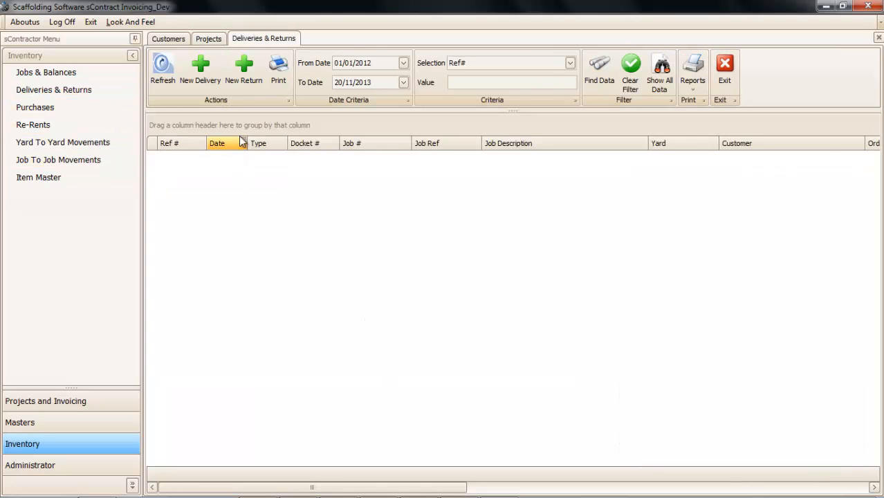
left_click(200, 77)
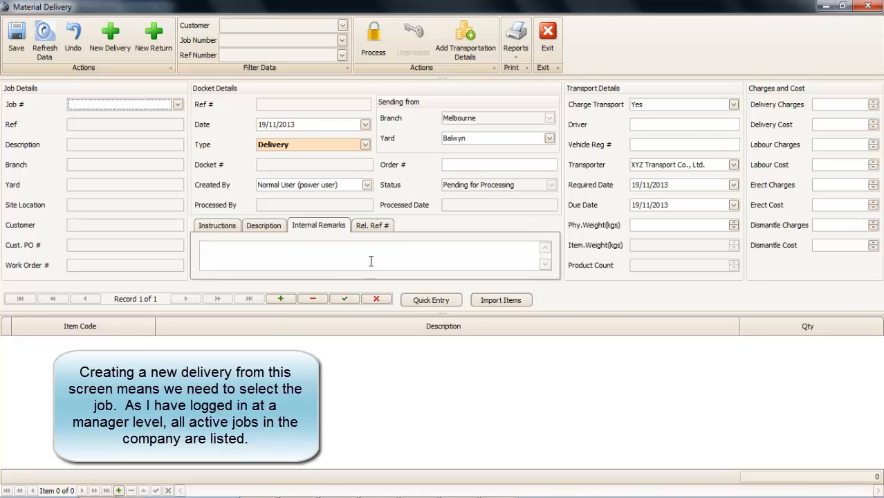
left_click(178, 104)
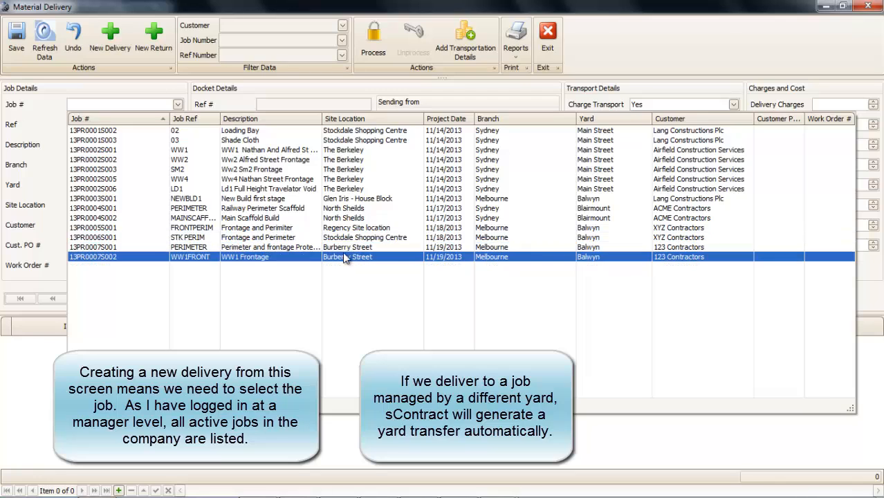
left_click(343, 248)
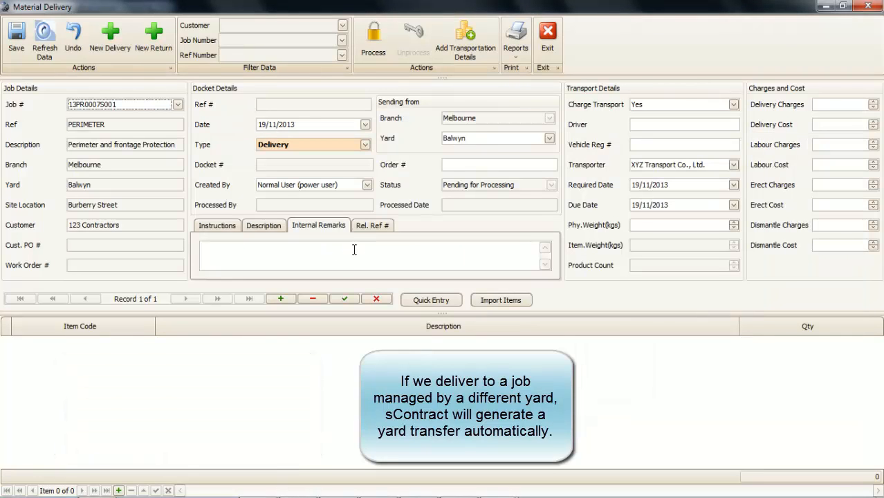
left_click(16, 53)
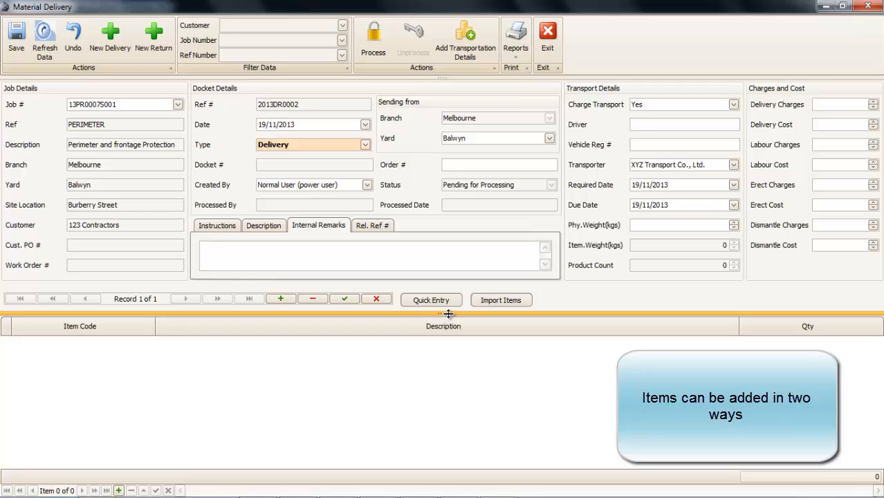
left_click(446, 304)
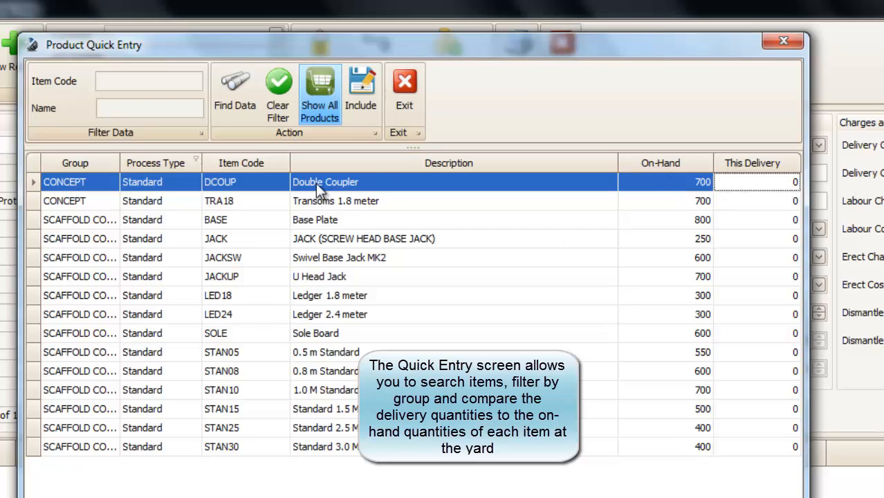
- Enter quantities DCOUP 30, TRA18 25 and STAN05 50 in Quick Entry and include them
left_click(745, 188)
key("Return")
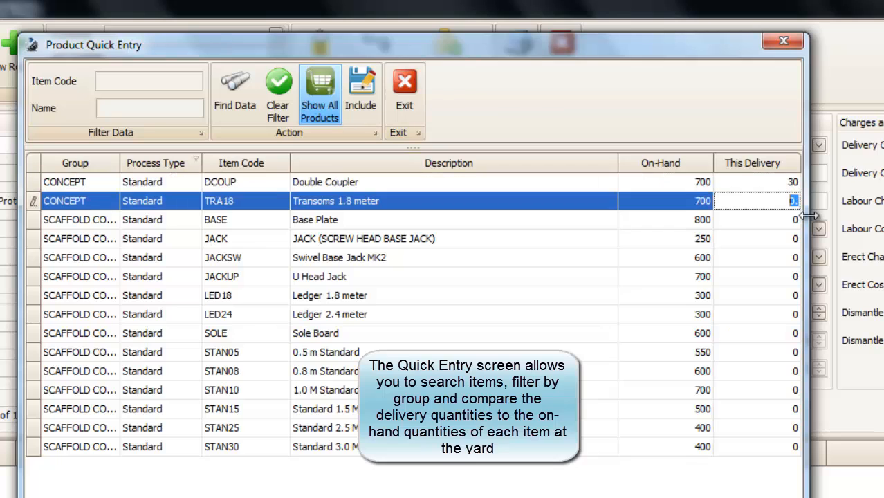
type("25")
key("Return")
key("Return")
key("Return")
key("Return")
key("Return")
key("Return")
key("Return")
key("Return")
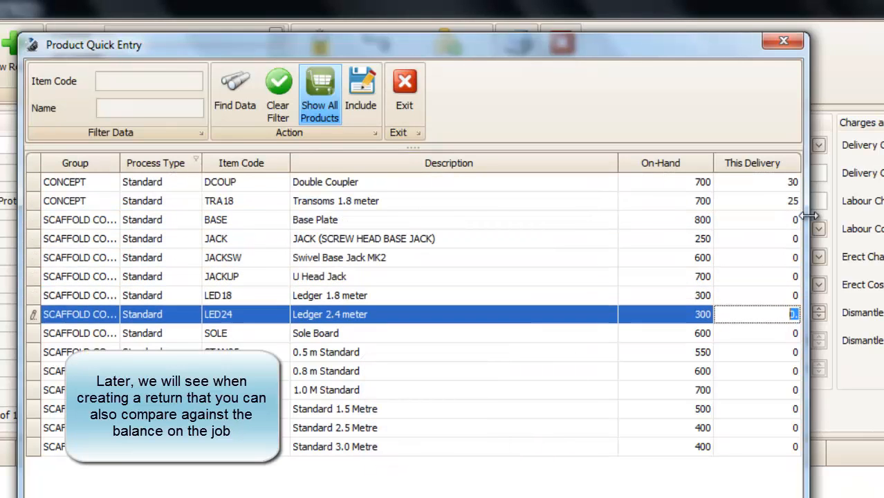
type("5")
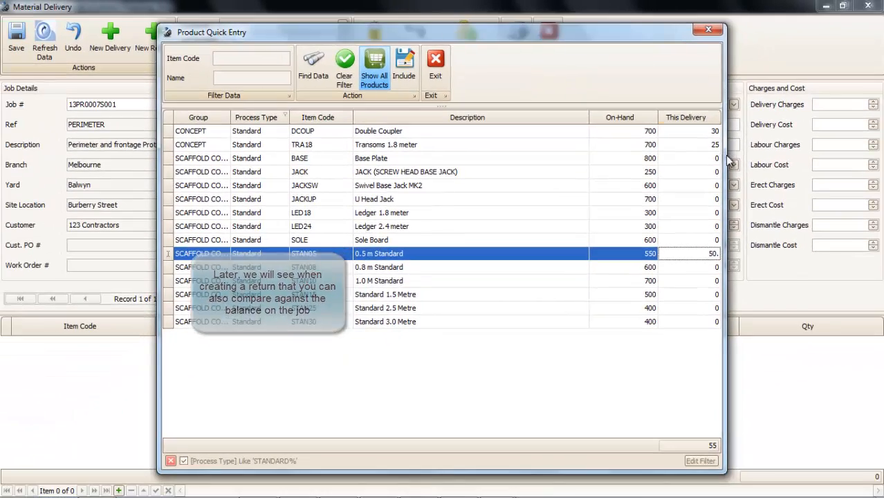
left_click(404, 66)
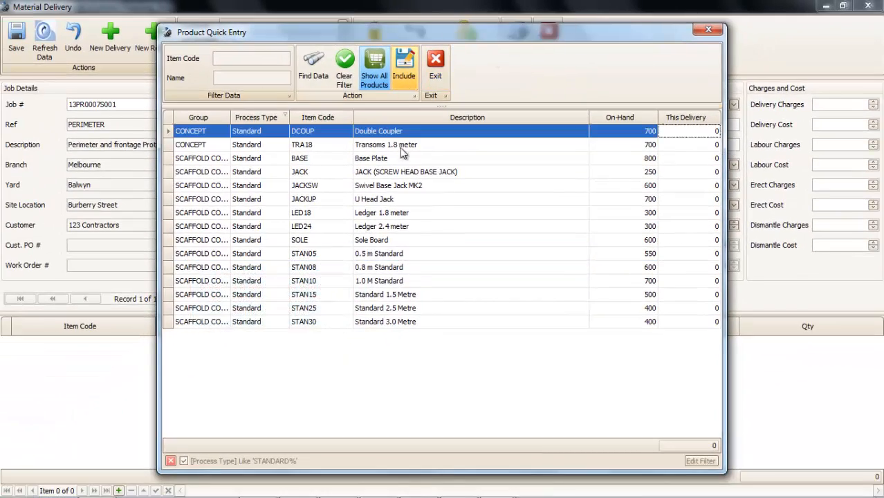
left_click(436, 68)
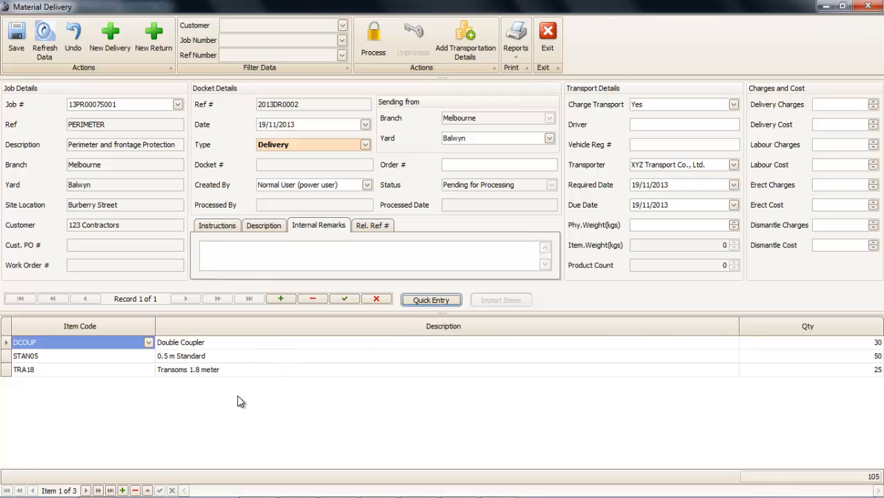
- Add a JACK (screw head base jack) item line and preview the delivery picking slip
left_click(123, 491)
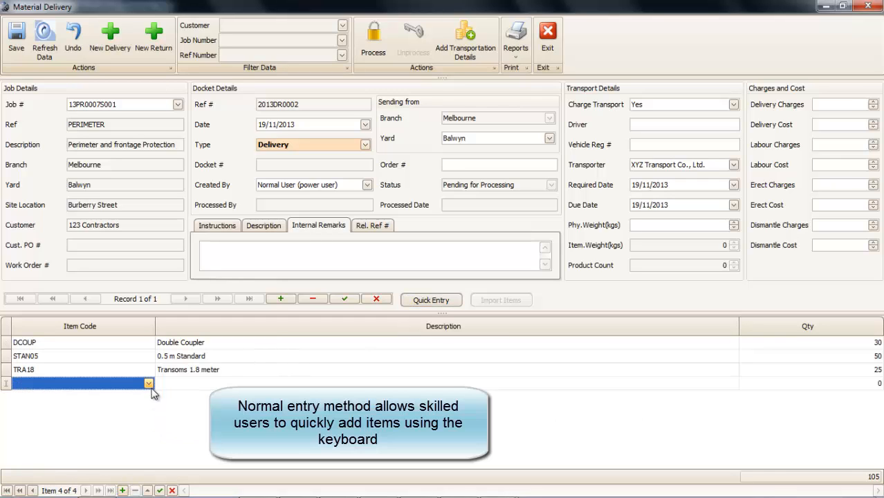
type("JACK")
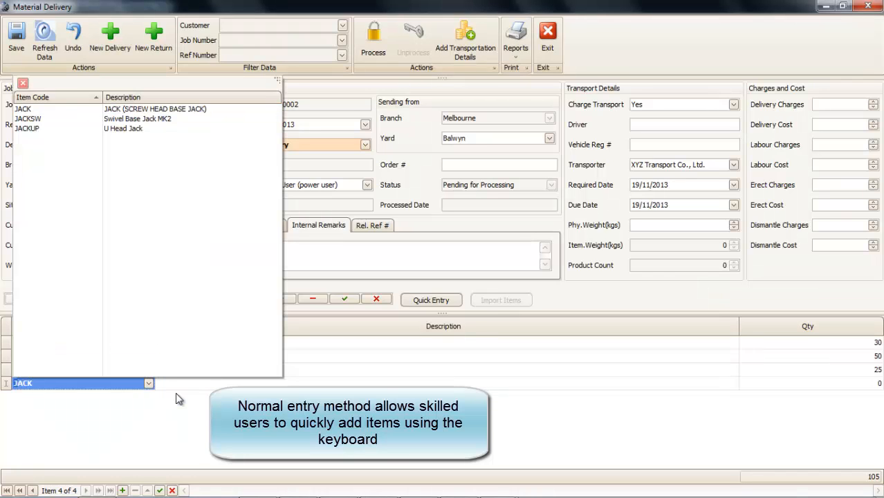
key("Down")
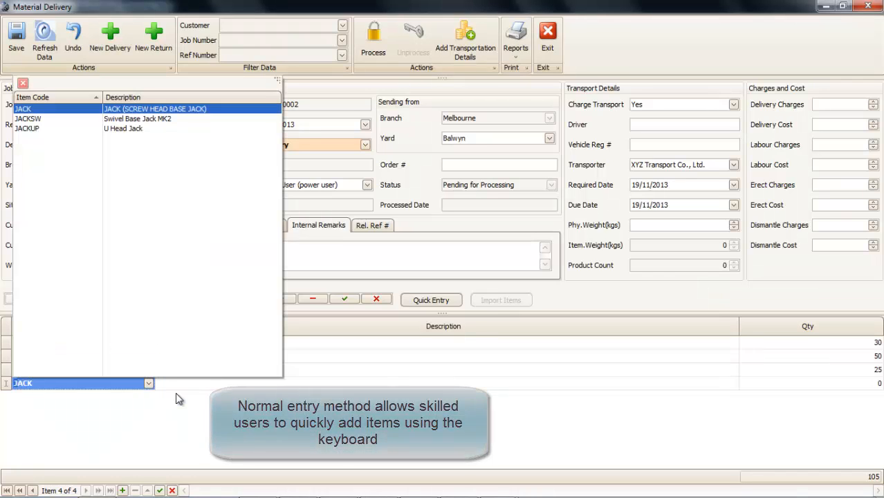
key("Return")
key("Tab")
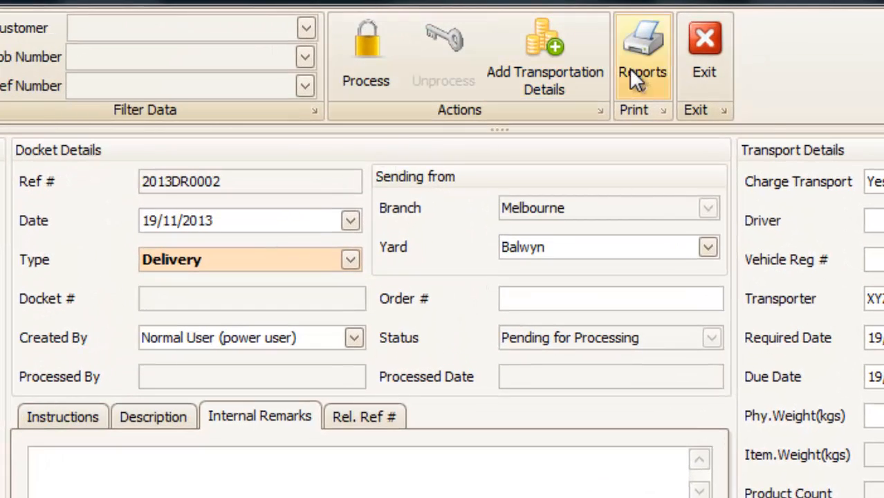
left_click(627, 68)
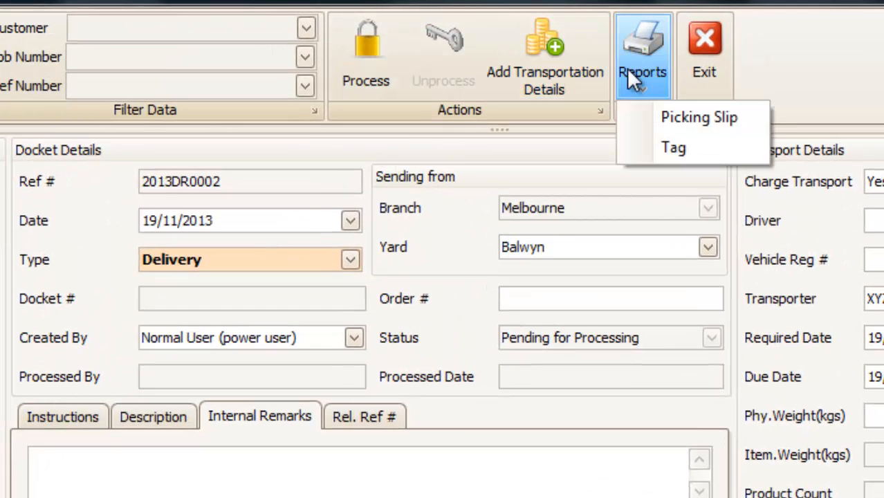
left_click(662, 124)
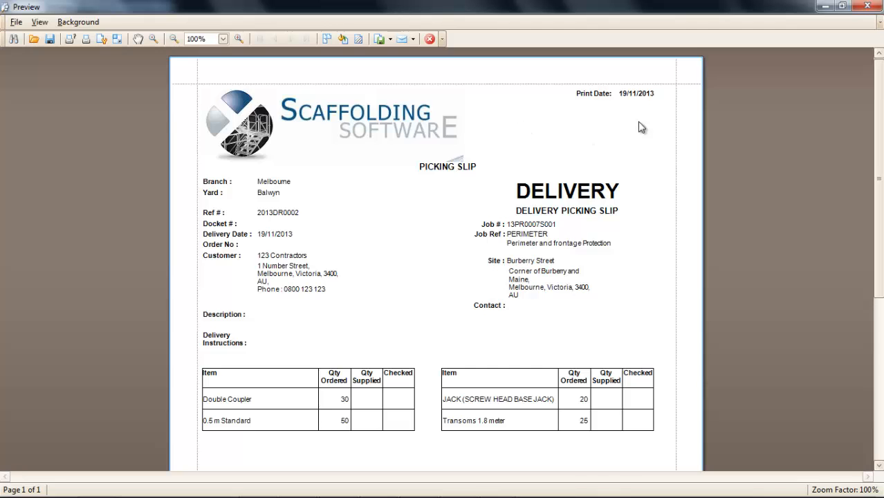
- Review the picking slip's item lines and footer totals, then close the preview
left_click_drag(880, 207, 881, 369)
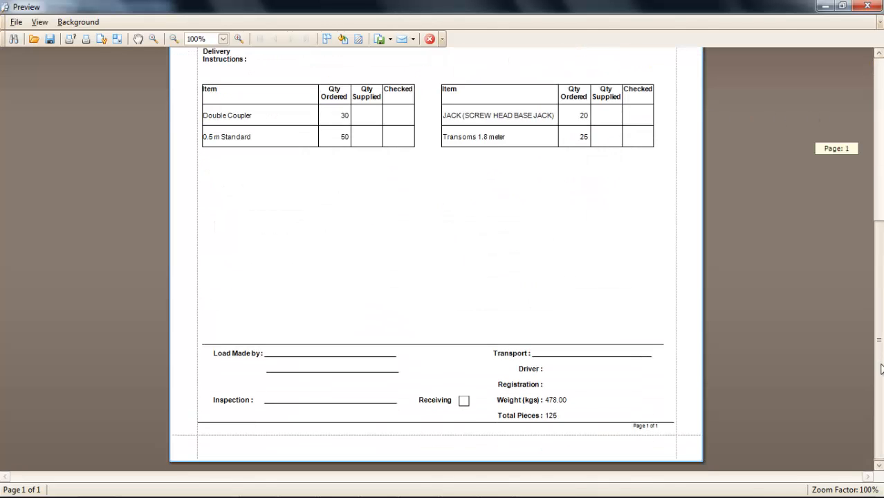
left_click_drag(881, 332, 881, 162)
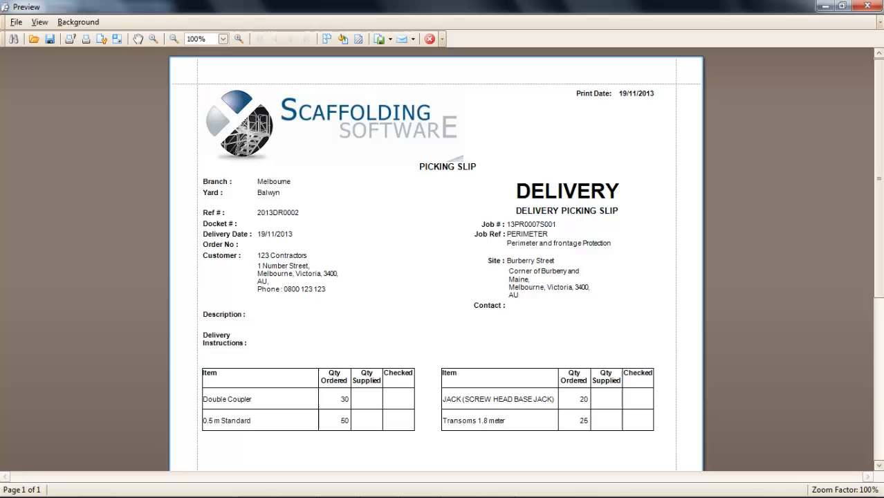
left_click(429, 39)
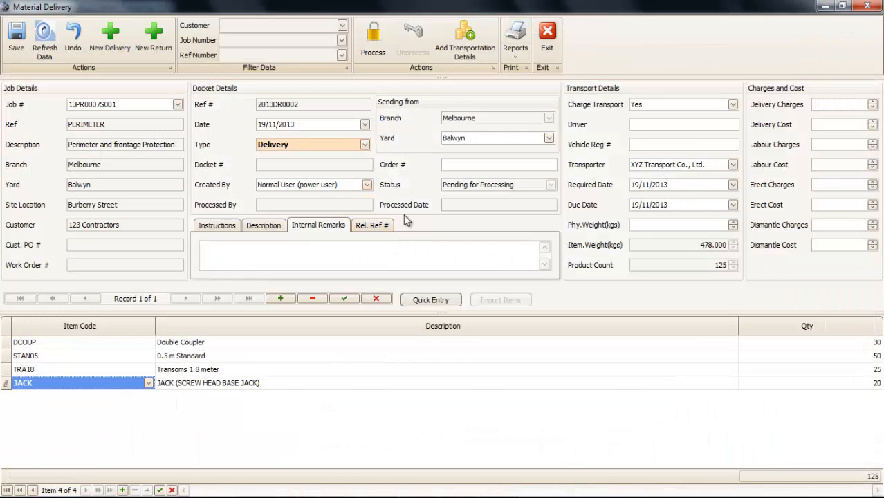
- Enter the driver and vehicle details, preview the delivery tags, then process delivery 2013DR0002
left_click(688, 125)
type("David")
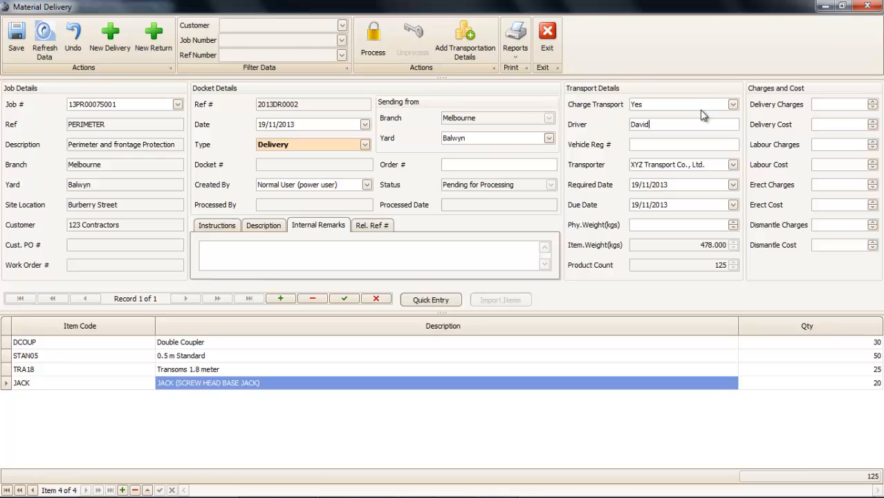
type("ABC 123")
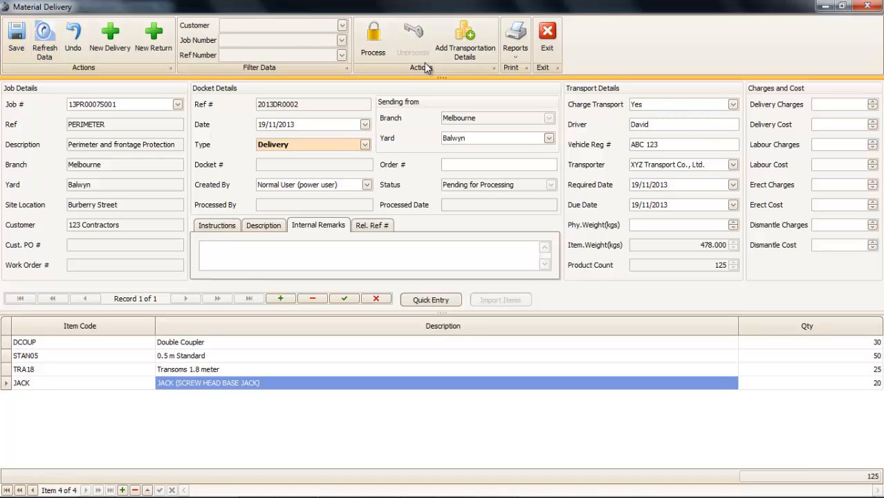
left_click(516, 38)
left_click(551, 86)
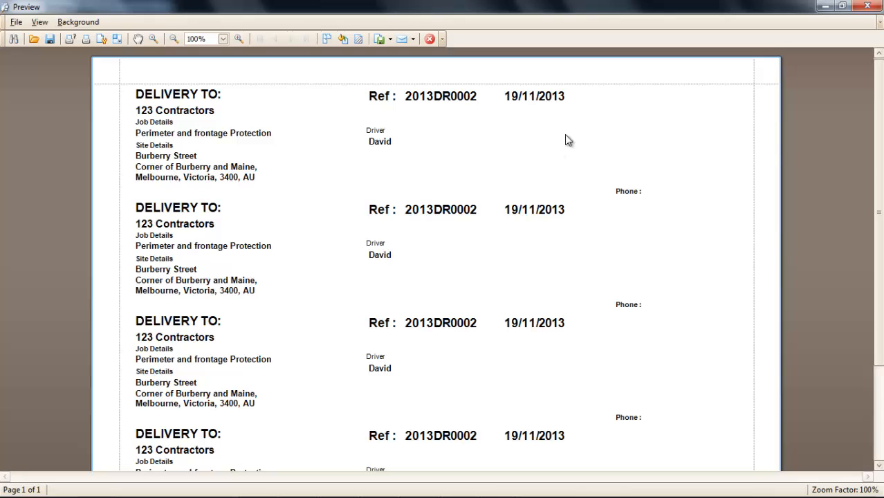
left_click(429, 39)
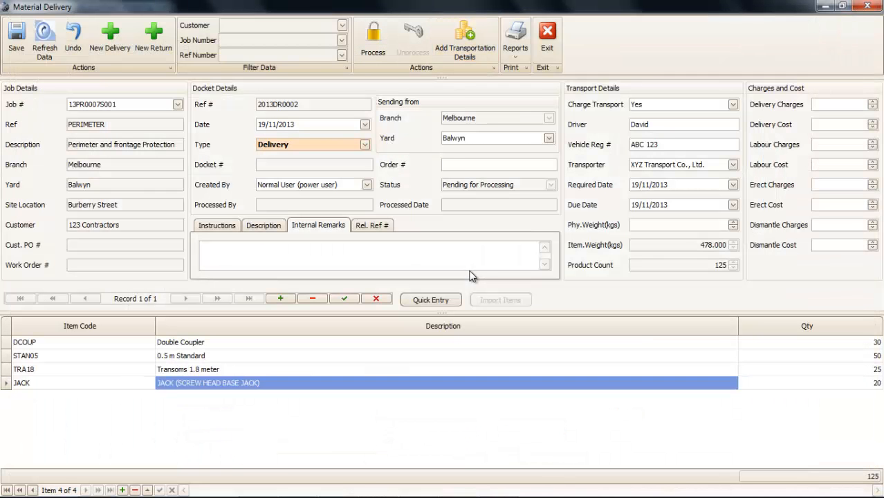
left_click(385, 43)
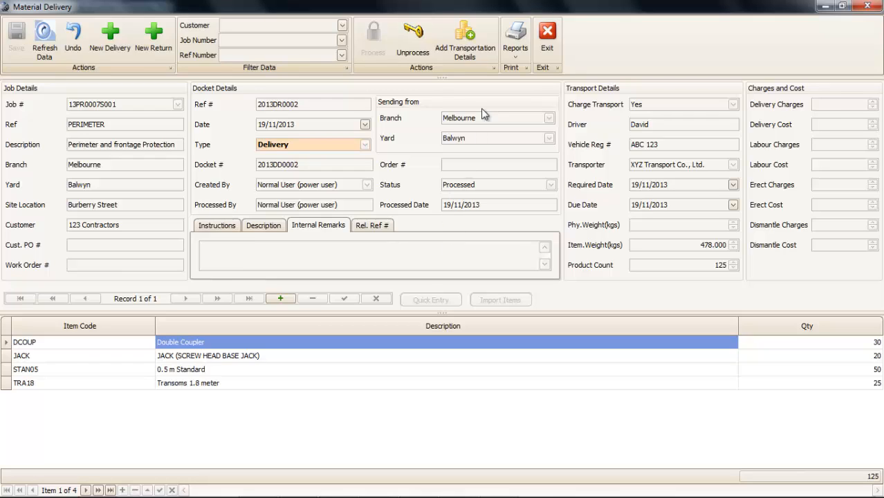
- Preview the printed docket for the processed delivery
left_click(516, 40)
left_click(522, 71)
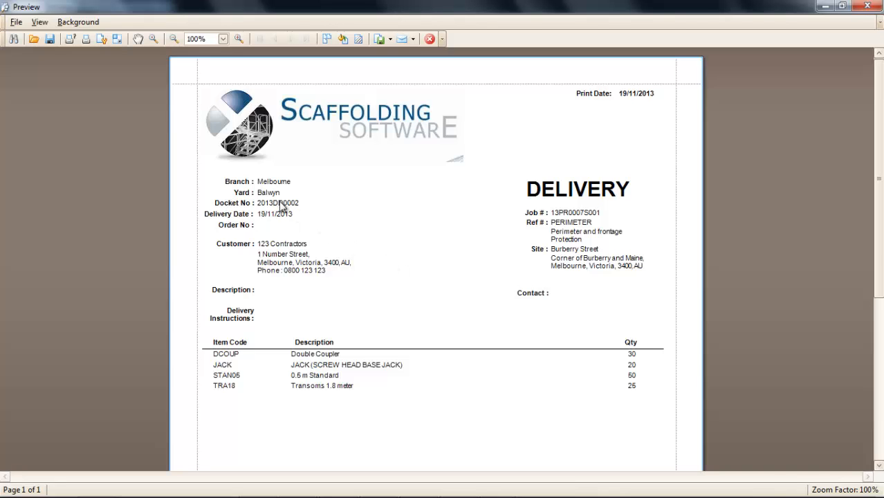
left_click(429, 39)
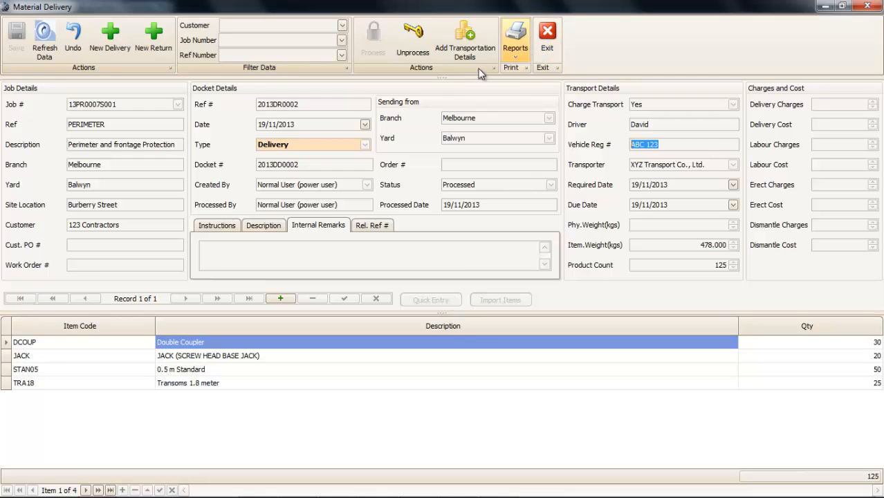
- Leave the transportation details unchanged and close the delivery form
left_click(466, 42)
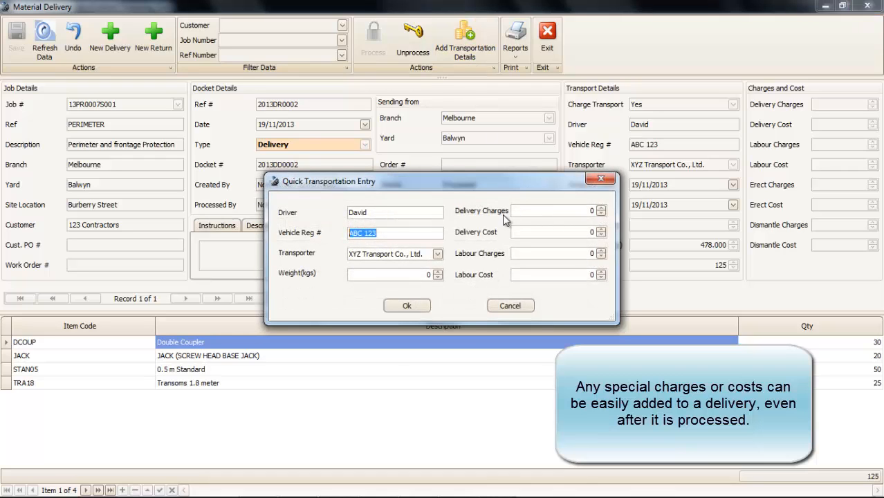
left_click(505, 307)
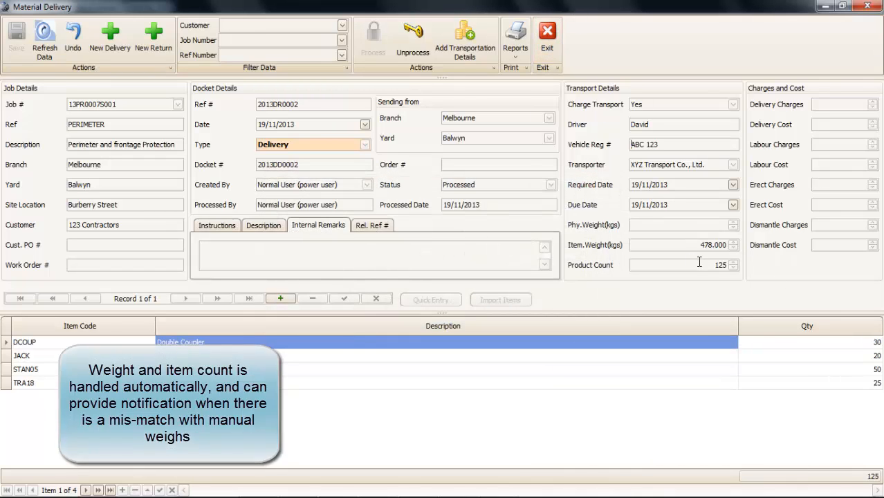
left_click(546, 41)
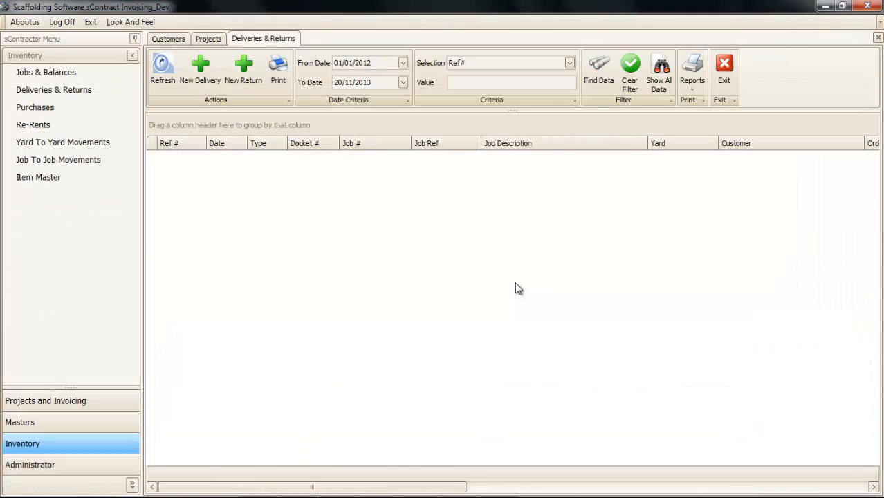
- Create and save a new delivery for job 13PR0007S001 PERIMETER
left_click(661, 85)
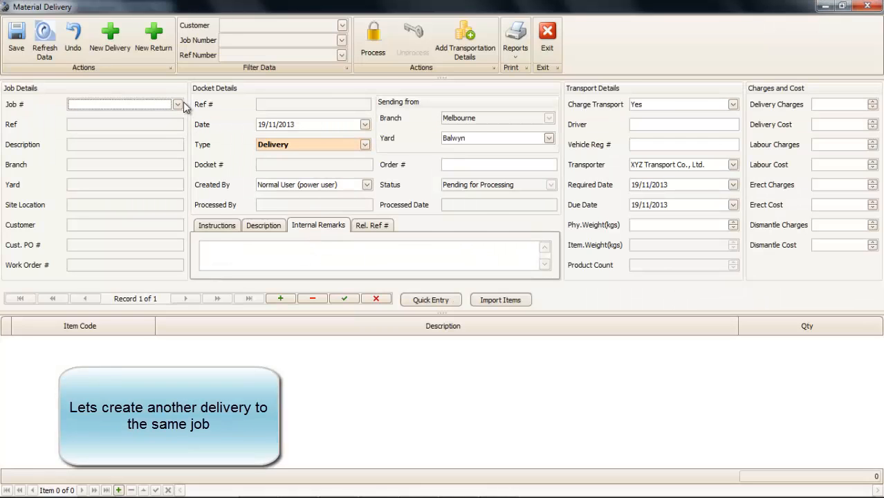
left_click(178, 104)
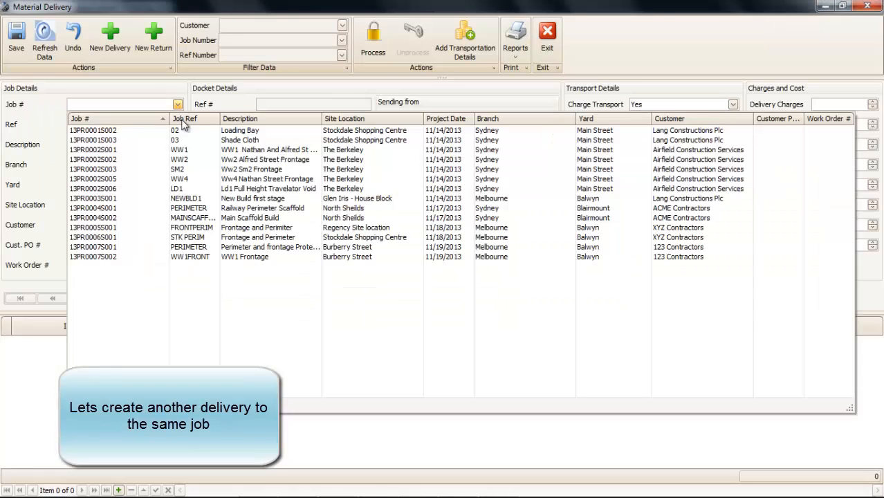
left_click(175, 247)
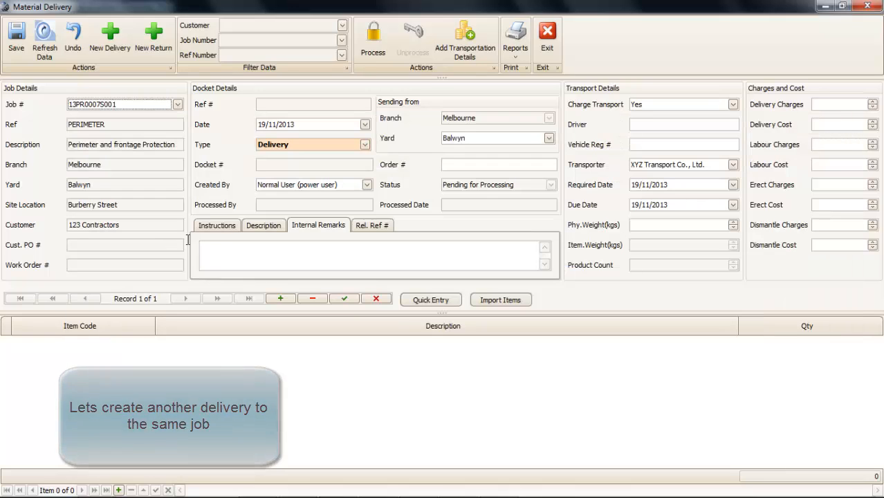
left_click(16, 43)
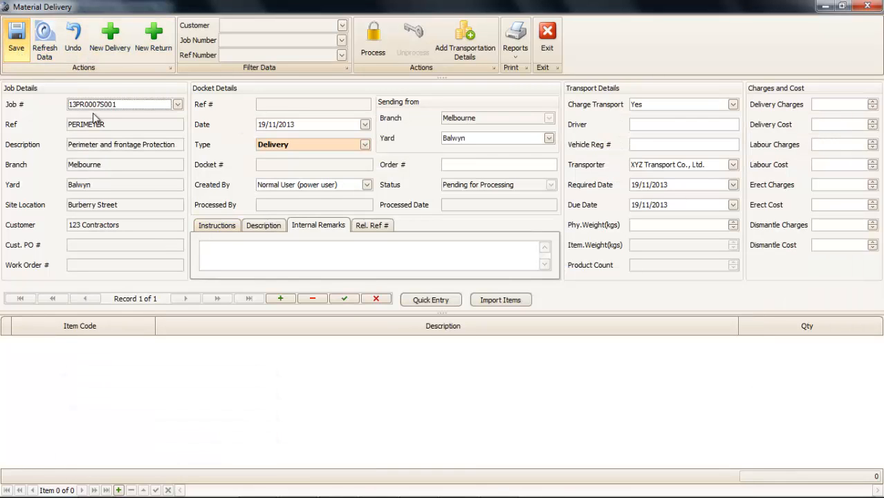
- Quick-enter 30 Double Couplers, 20 Transoms and 50 Base Plates, then process it as docket 2013DD0003
left_click(430, 300)
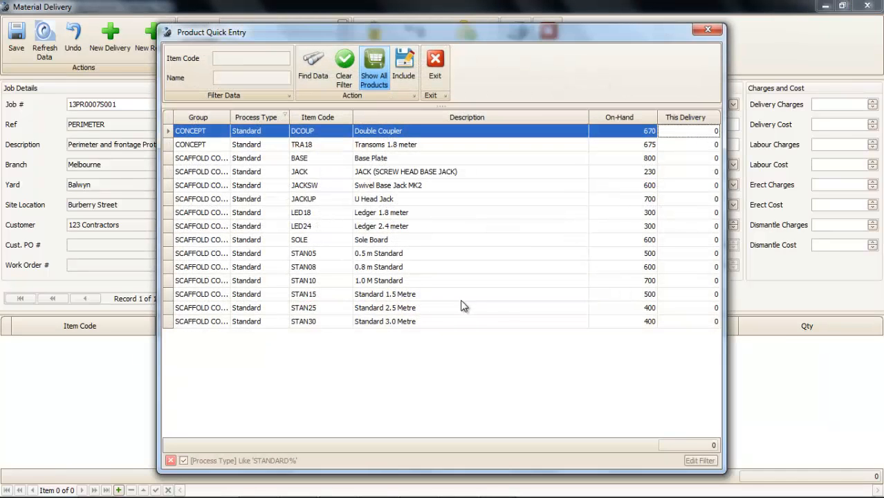
left_click(701, 131)
key("Down")
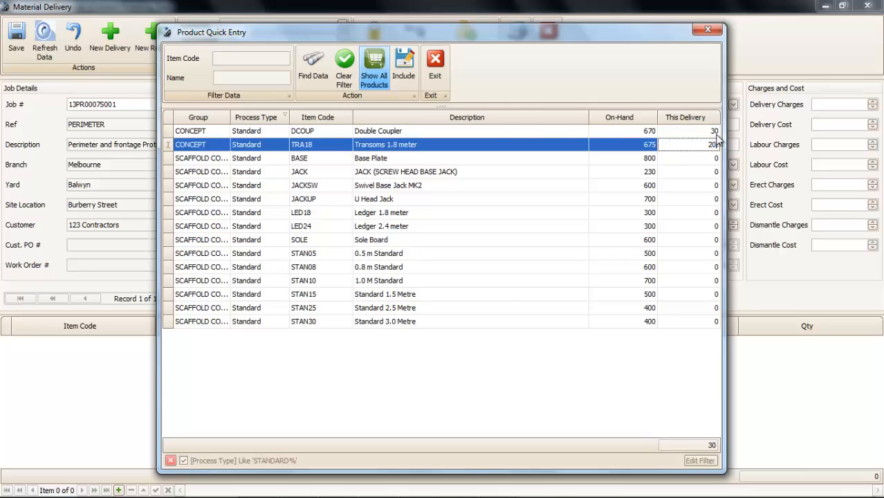
key("Down")
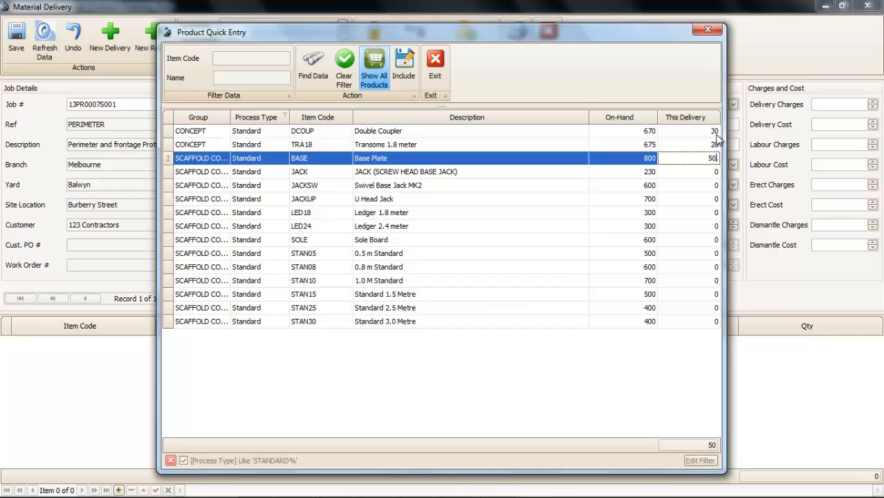
left_click(407, 84)
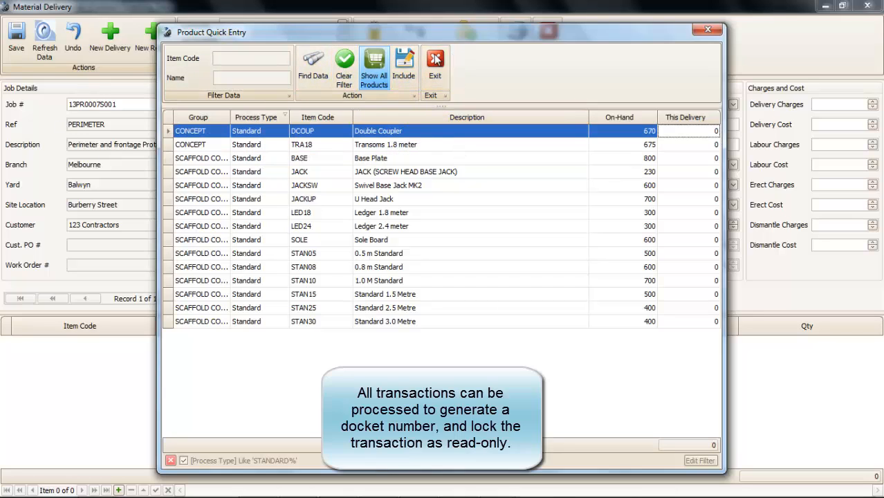
left_click(434, 78)
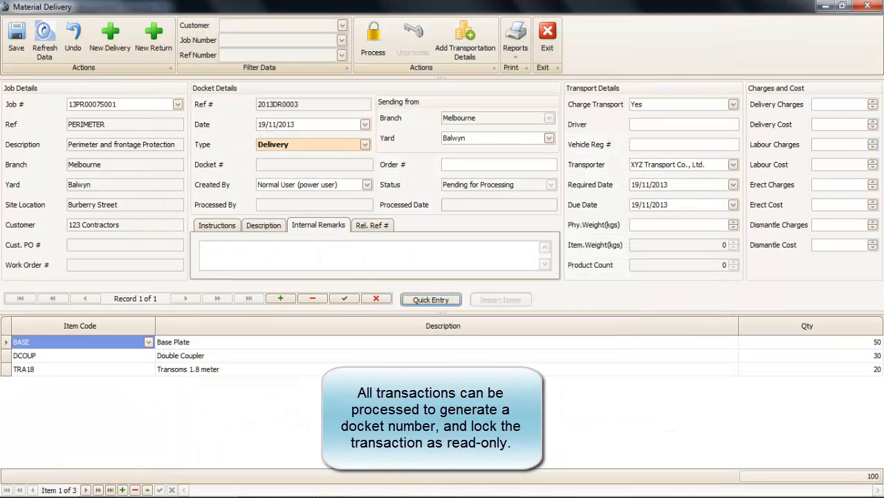
left_click(374, 45)
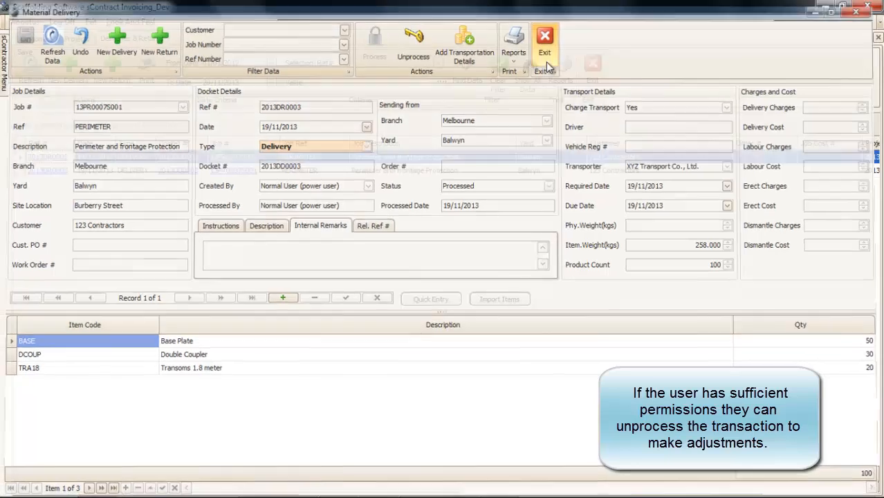
left_click(546, 48)
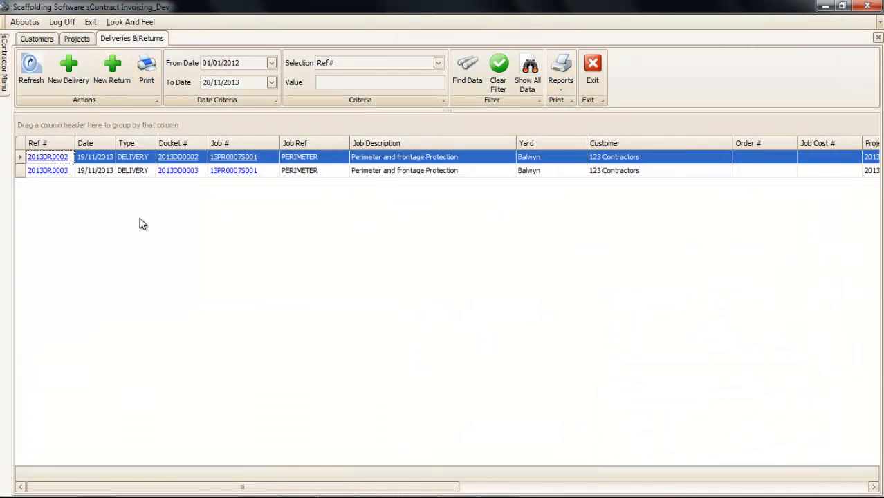
- Load Jobs & Balances with dockets and begin a new return for job 13PR0007S001 PERIMETER
mouse_move(6, 64)
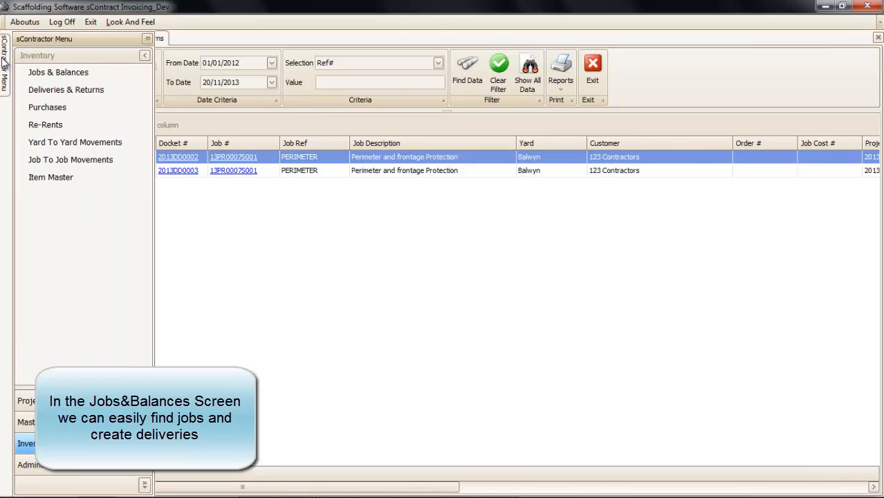
left_click(31, 72)
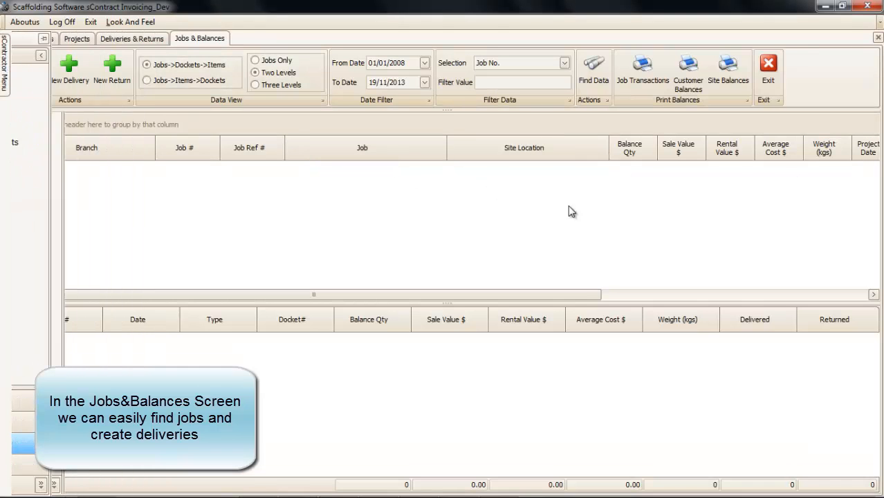
left_click(591, 69)
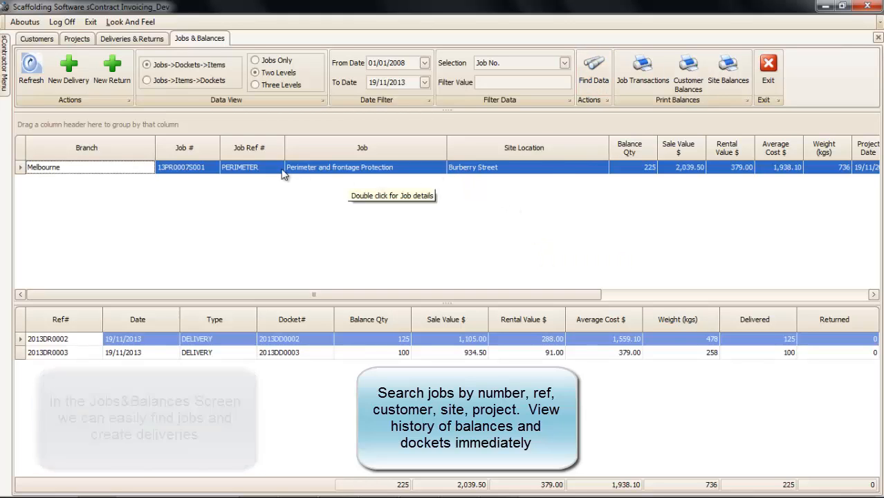
left_click(107, 71)
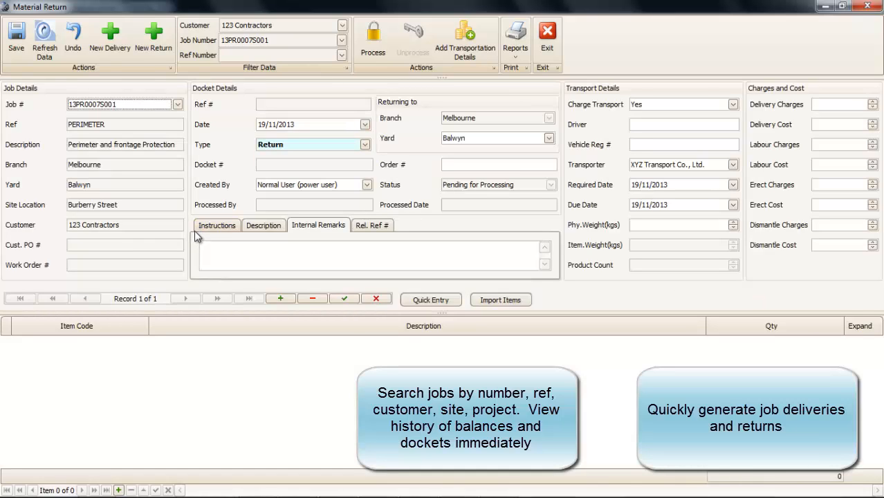
- Save the return and quick-enter STAN05 20, JACK 10 and TRA18 25
left_click(16, 40)
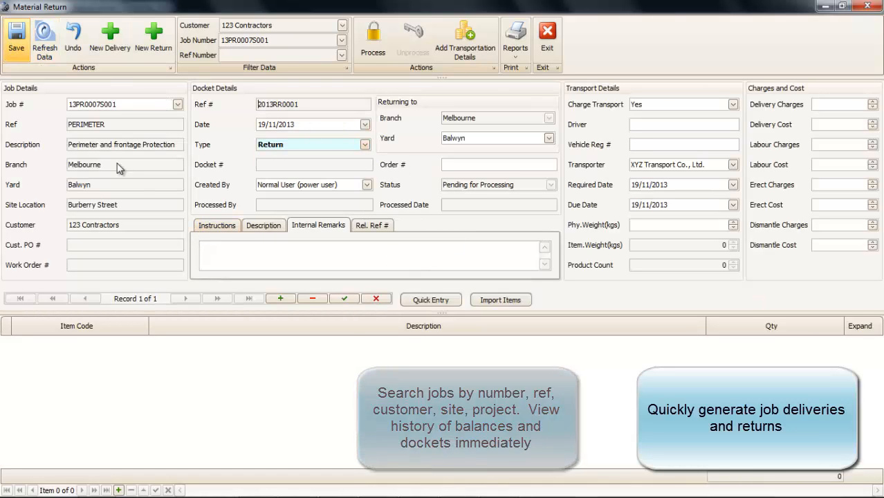
left_click(415, 299)
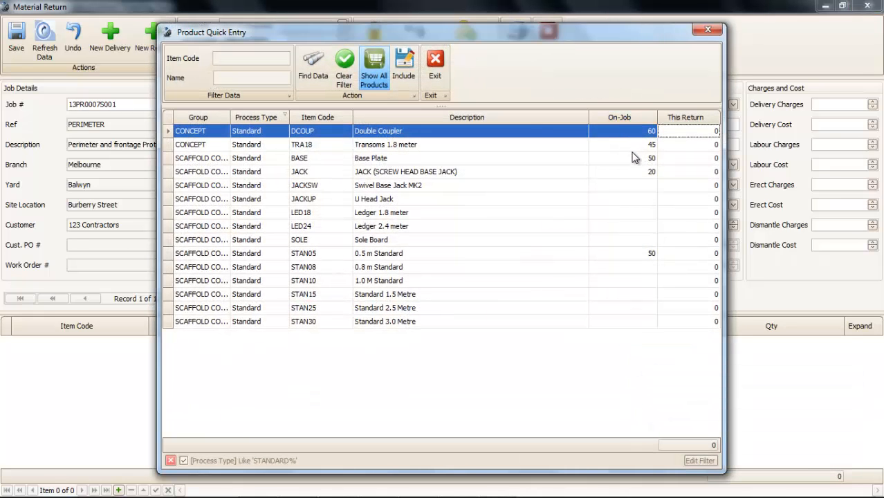
left_click(685, 256)
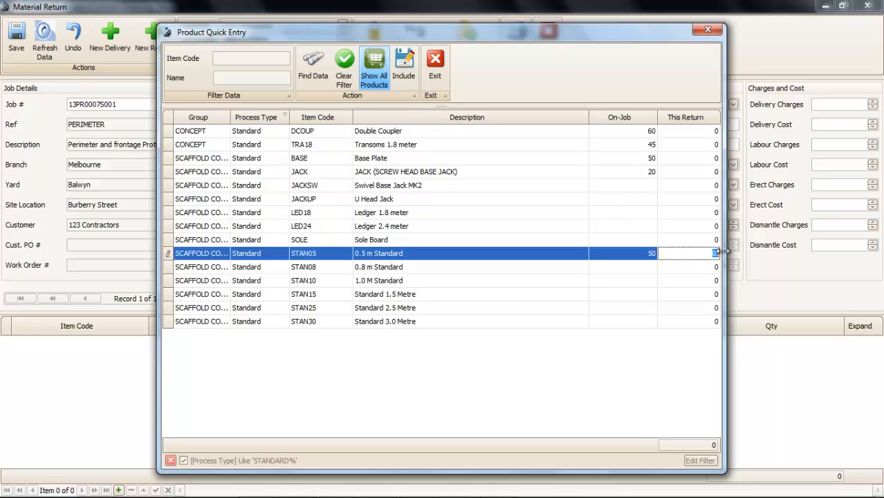
left_click(710, 172)
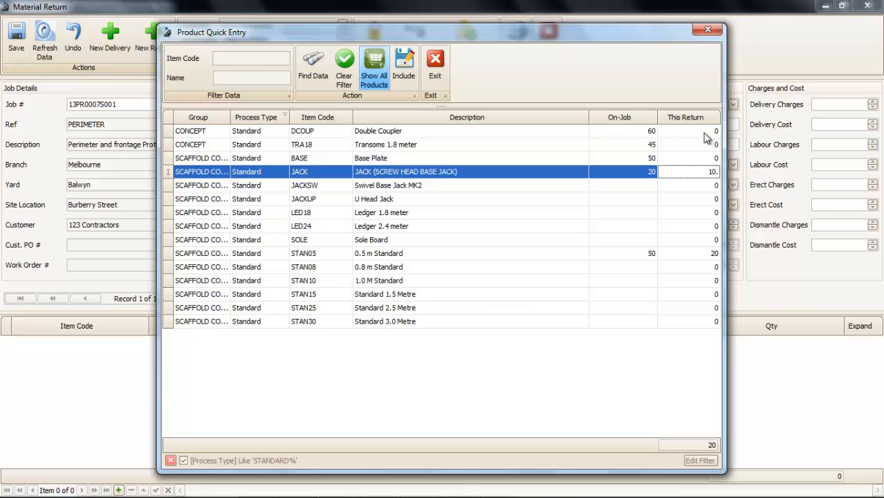
type("10")
left_click(681, 146)
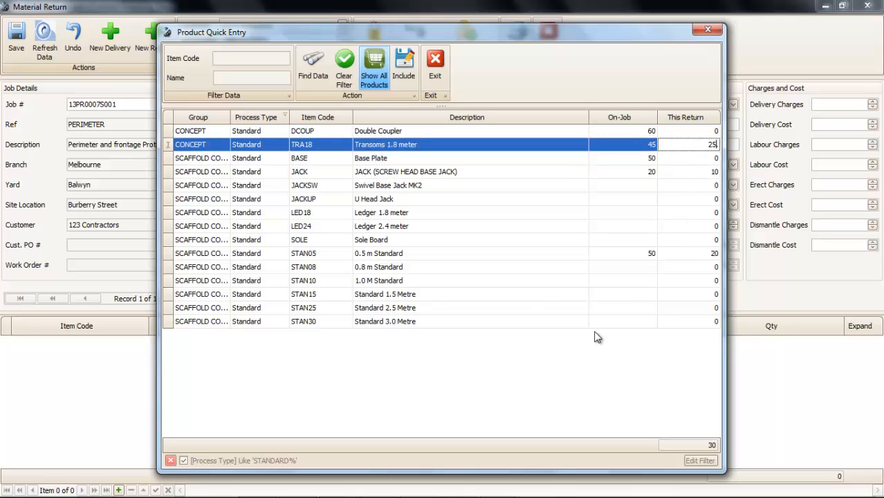
left_click(404, 73)
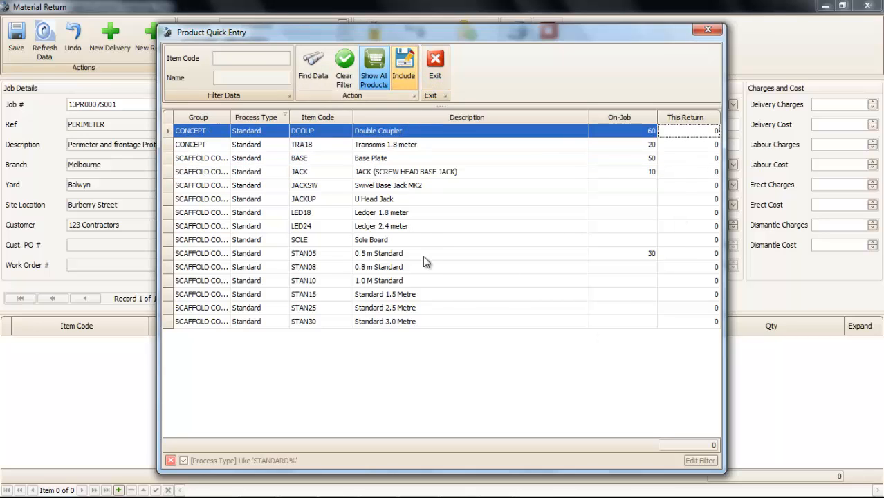
left_click(435, 63)
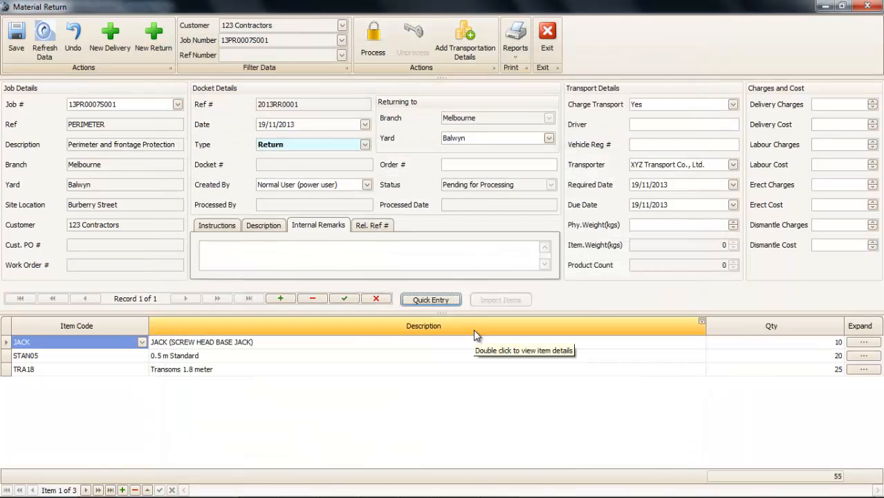
- Mark 5 of the returned jacks repairable at a 15.00 charge, with a repair comment
left_click(871, 344)
left_click(872, 346)
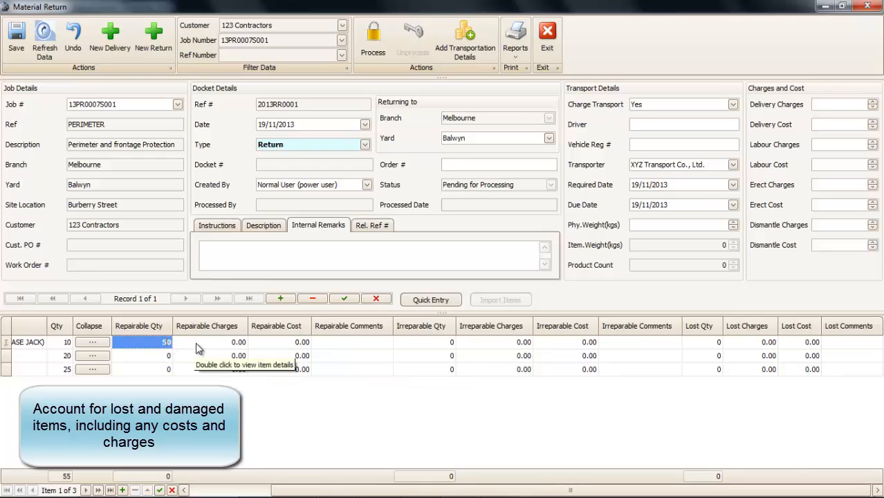
type("50")
key("BackSpace")
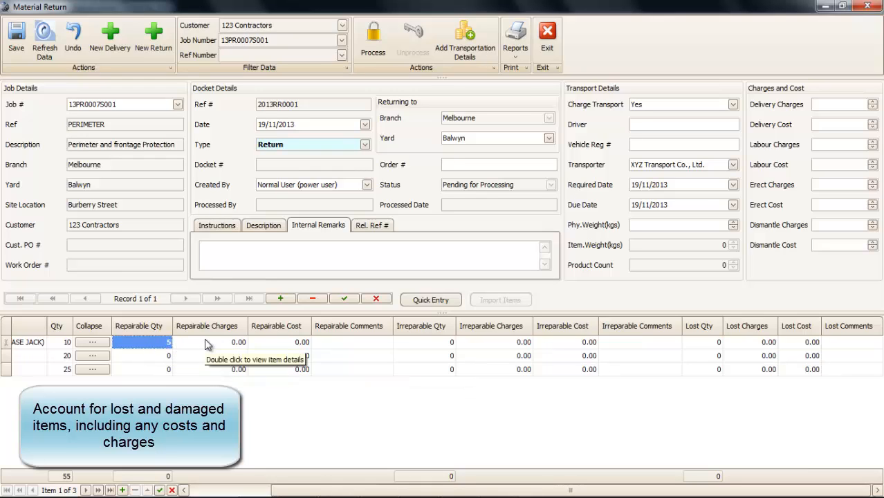
left_click(206, 341)
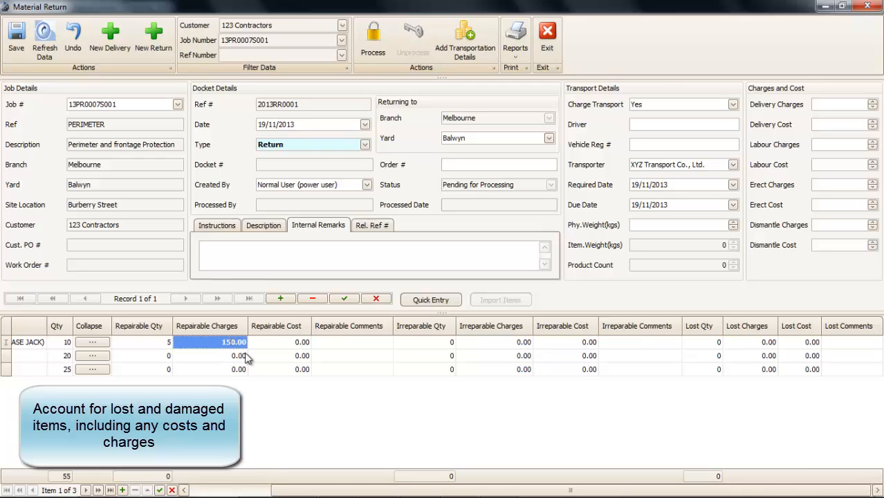
key("Delete")
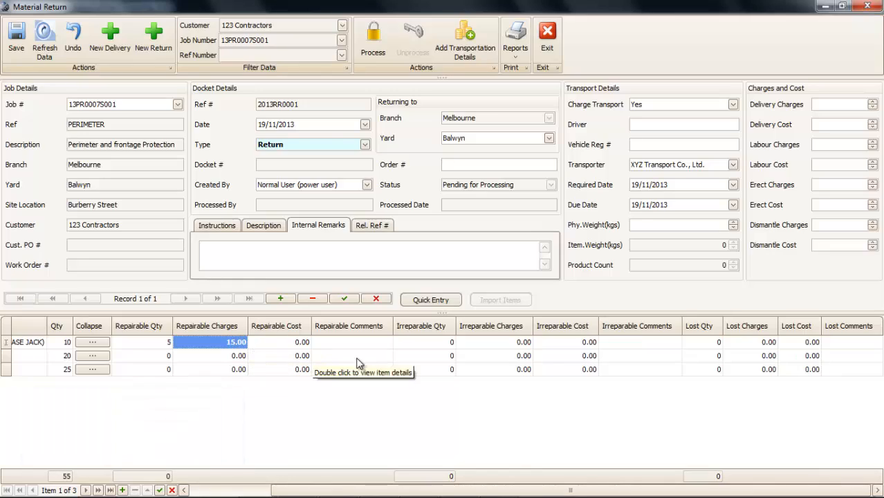
left_click(338, 346)
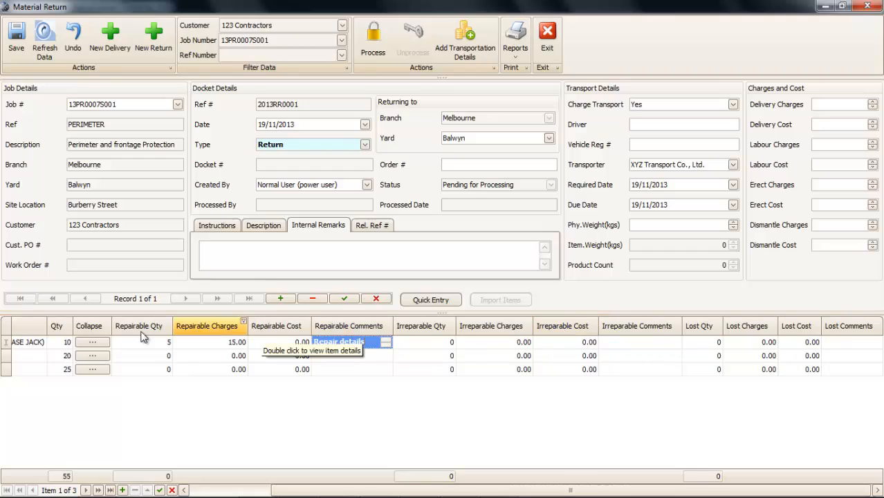
left_click(92, 341)
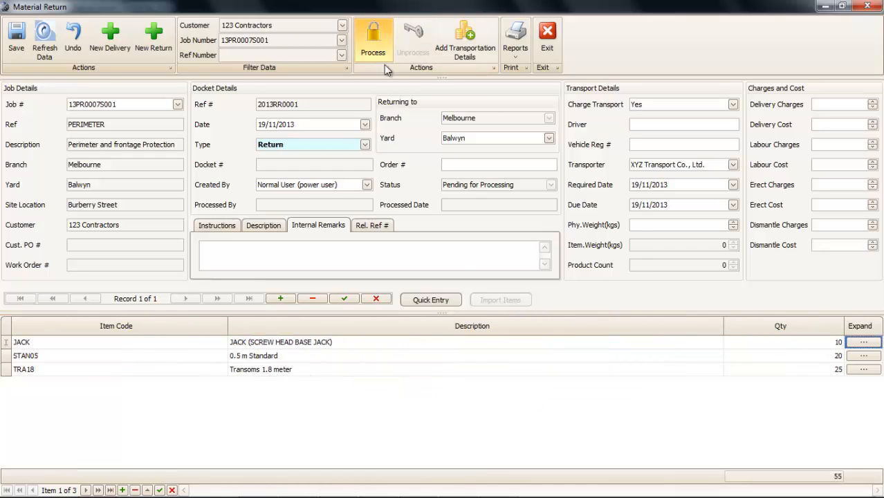
- Process the return as docket 2013RD0001, preview its printed docket, and close the return
left_click(372, 38)
left_click(515, 42)
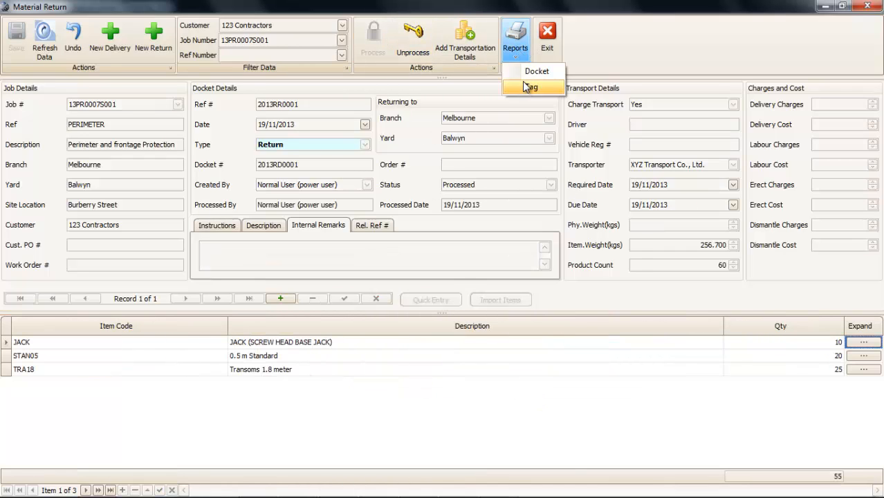
left_click(526, 72)
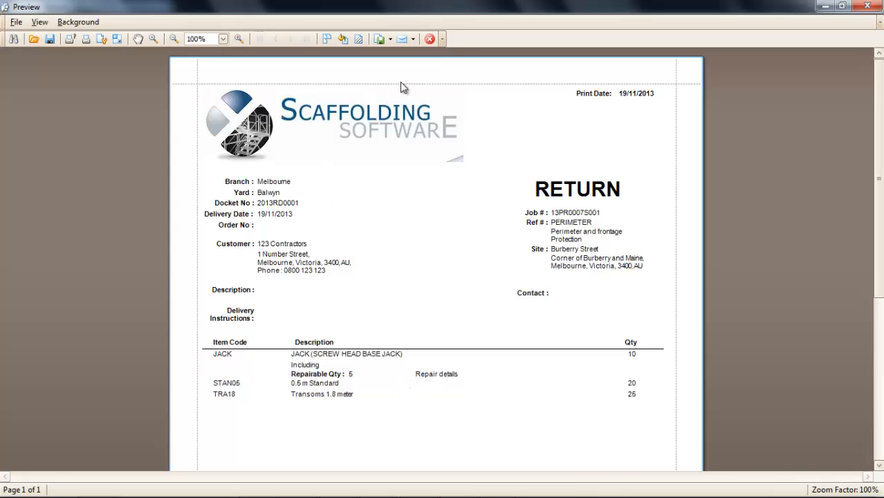
left_click(440, 39)
left_click(458, 68)
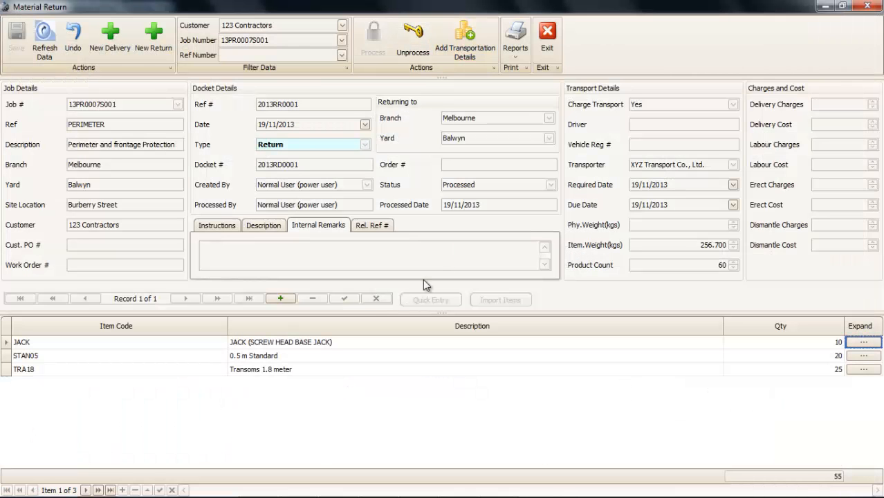
left_click(546, 38)
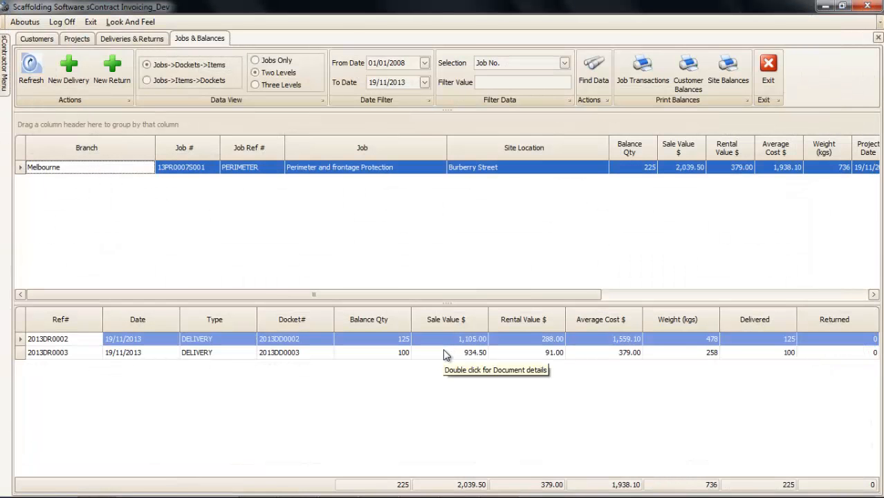
- Refresh the job balances and view the PERIMETER Job Transactions report
left_click(32, 69)
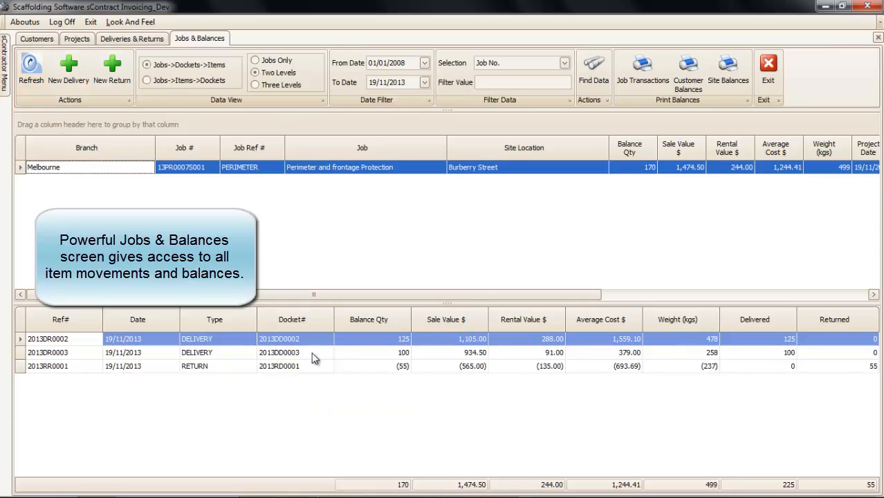
left_click(643, 69)
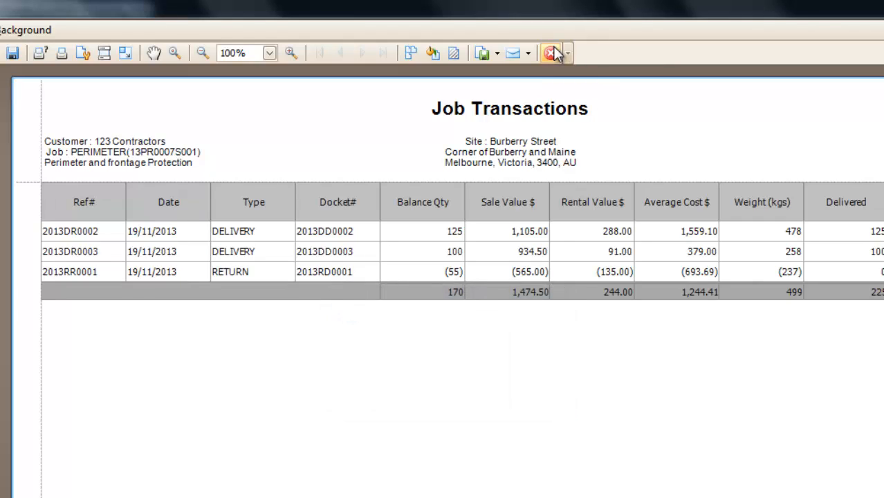
left_click(552, 52)
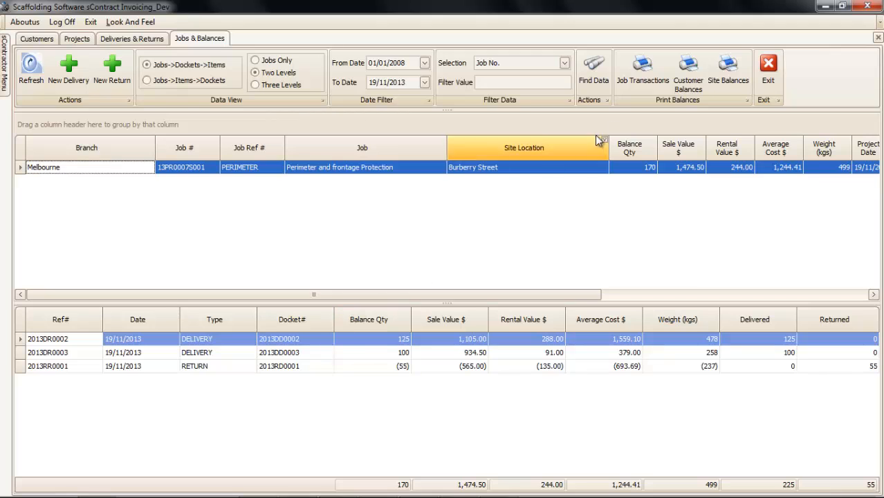
left_click(259, 87)
left_click_drag(217, 301, 223, 200)
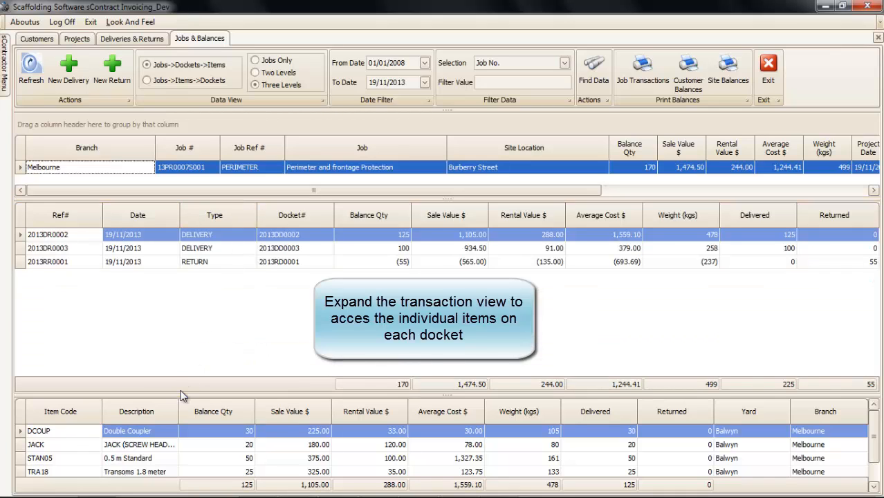
left_click_drag(182, 396, 201, 305)
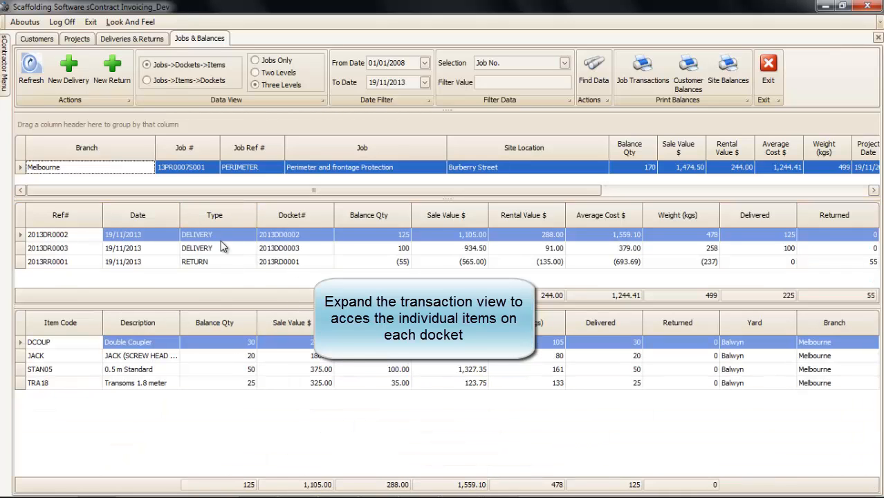
left_click(169, 249)
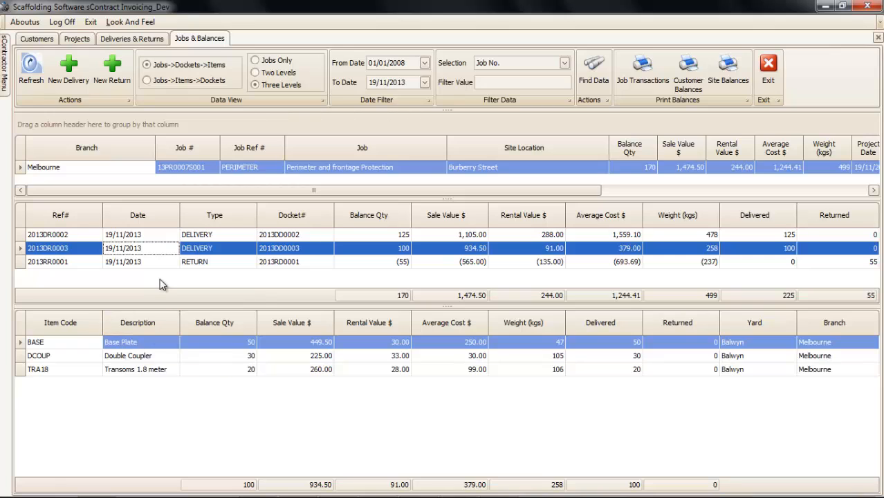
left_click(164, 263)
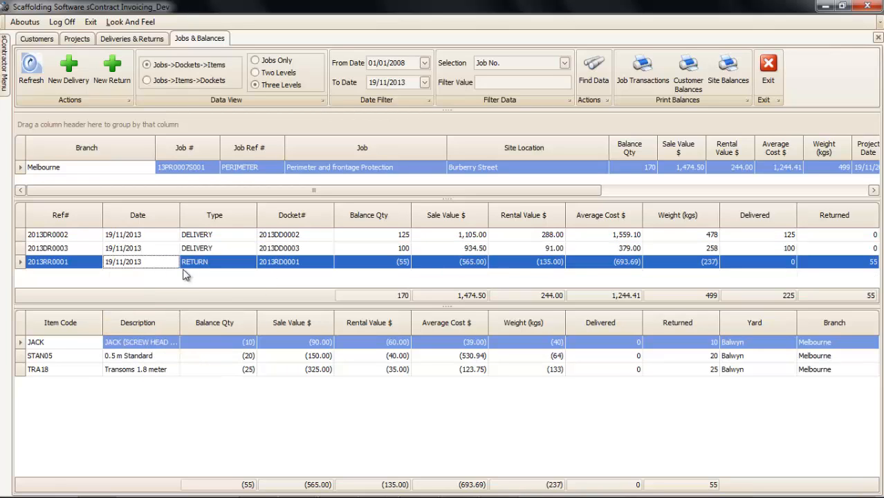
left_click(195, 236)
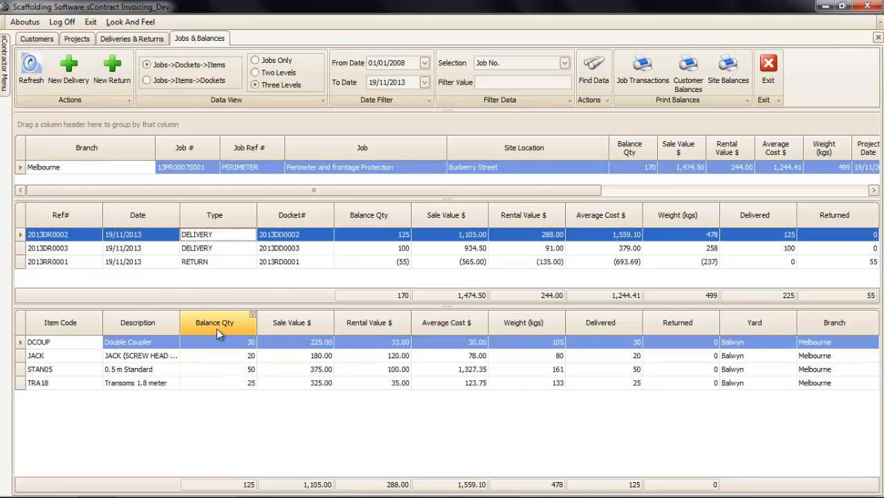
left_click(256, 72)
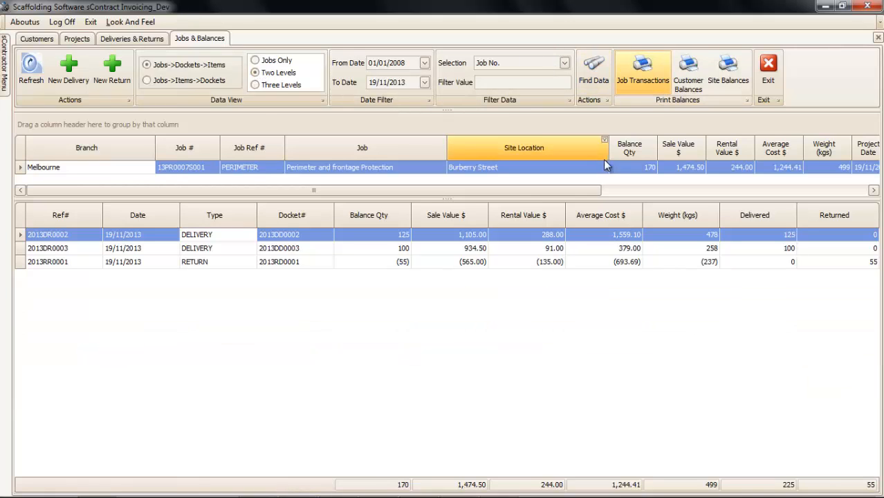
left_click_drag(516, 200, 509, 232)
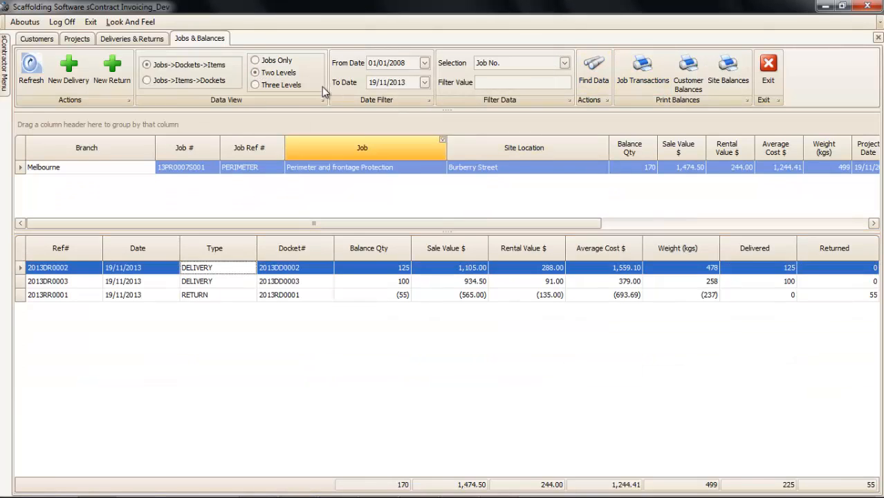
- Break PERIMETER's balances down by item, removing the Delivered and Returned columns and putting Balance Qty last
left_click(209, 84)
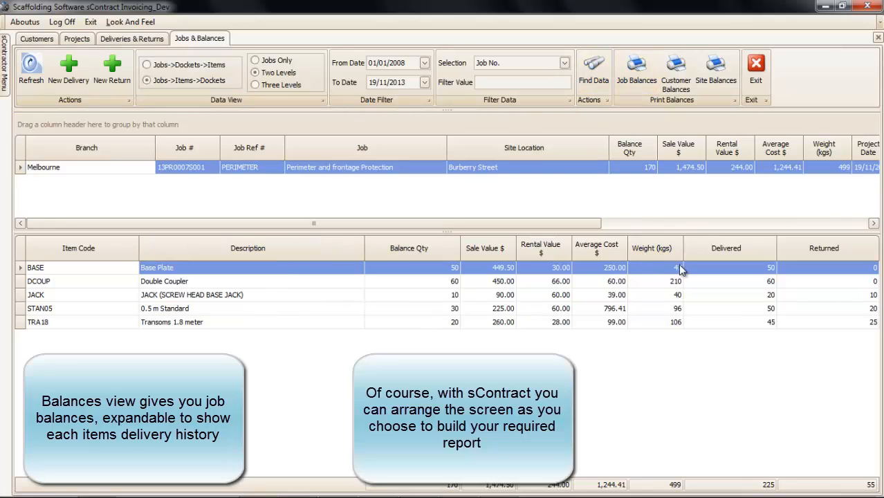
left_click_drag(705, 249, 704, 363)
left_click_drag(804, 261, 688, 364)
left_click_drag(521, 258, 873, 255)
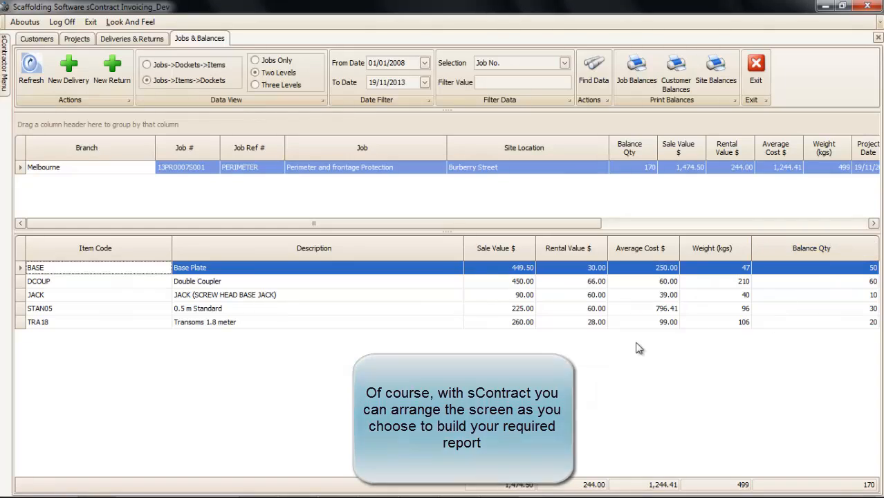
- Preview the Job Balances report, then widen the jobs grid
left_click(622, 81)
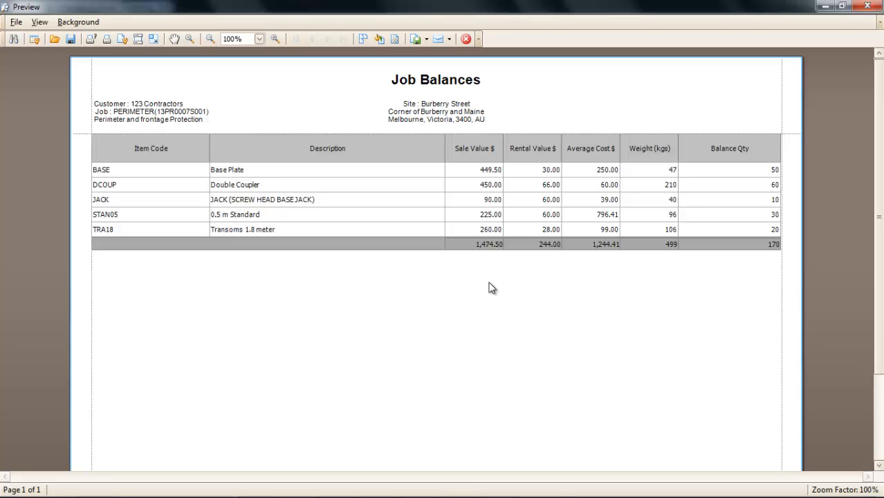
left_click(465, 39)
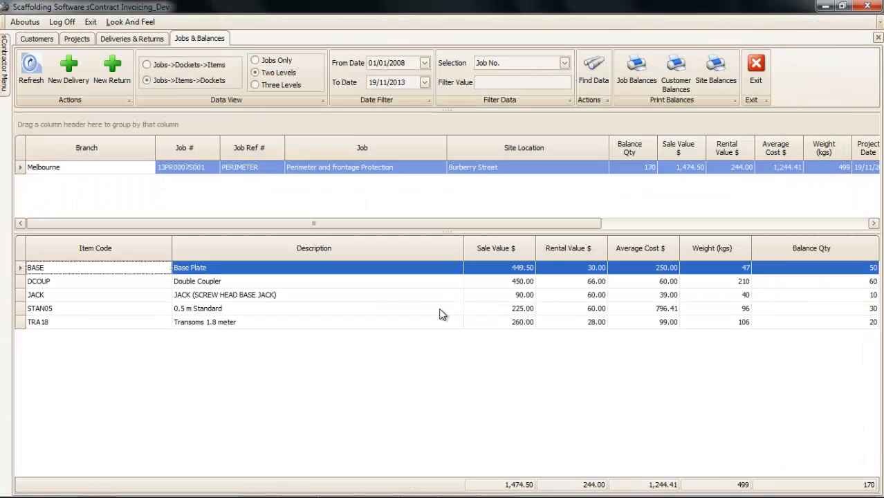
left_click_drag(386, 231, 516, 222)
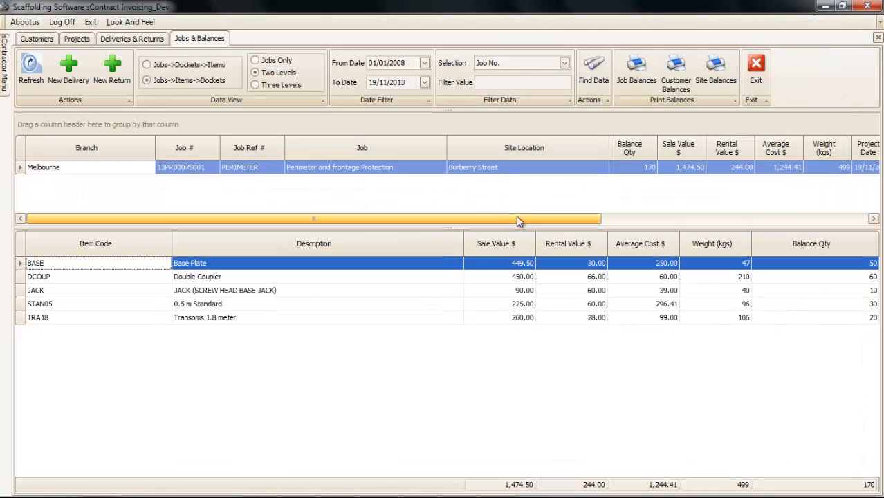
left_click(665, 95)
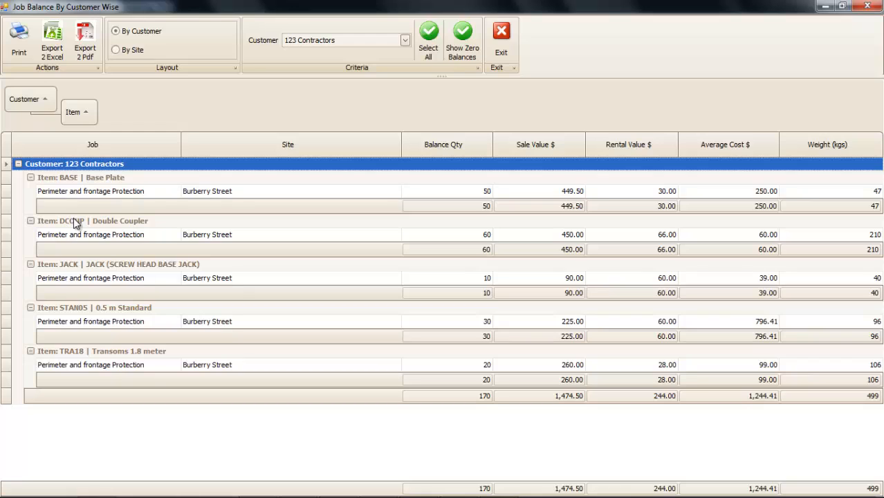
left_click(127, 52)
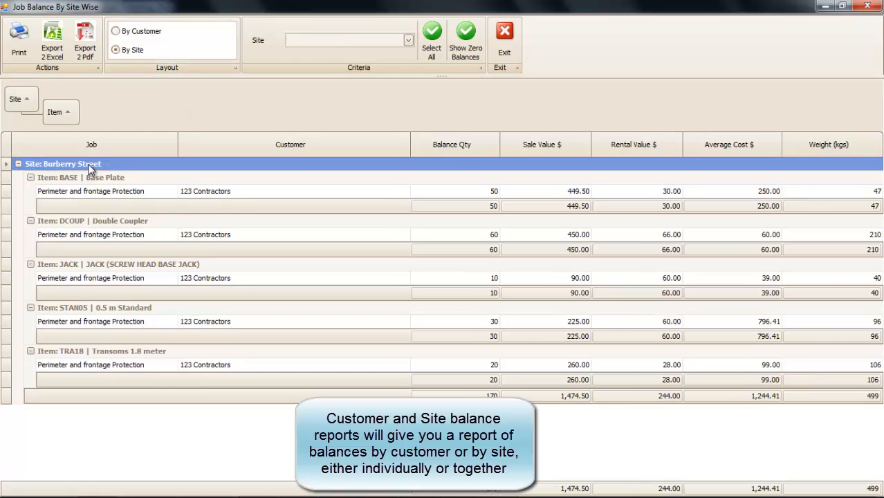
left_click(142, 35)
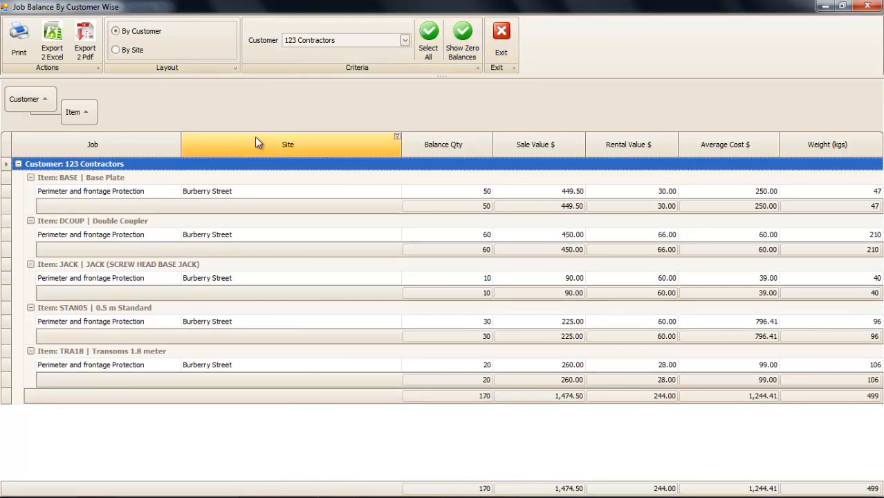
left_click(501, 31)
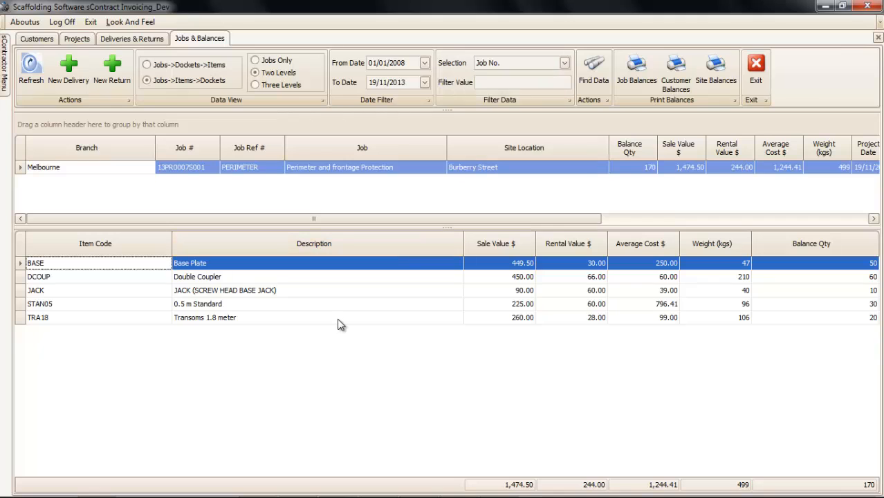
- Leave Jobs & Balances for the Item Master and review the Item Utilisation report (165 on rent)
left_click(756, 65)
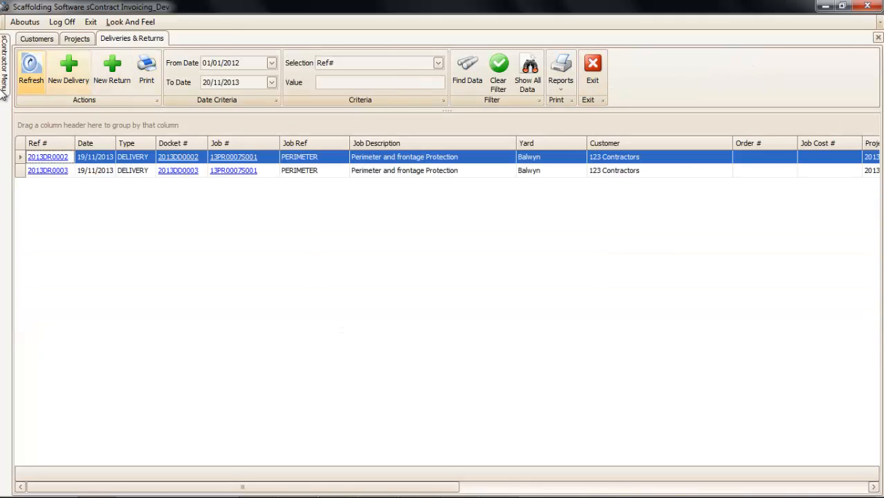
mouse_move(4, 95)
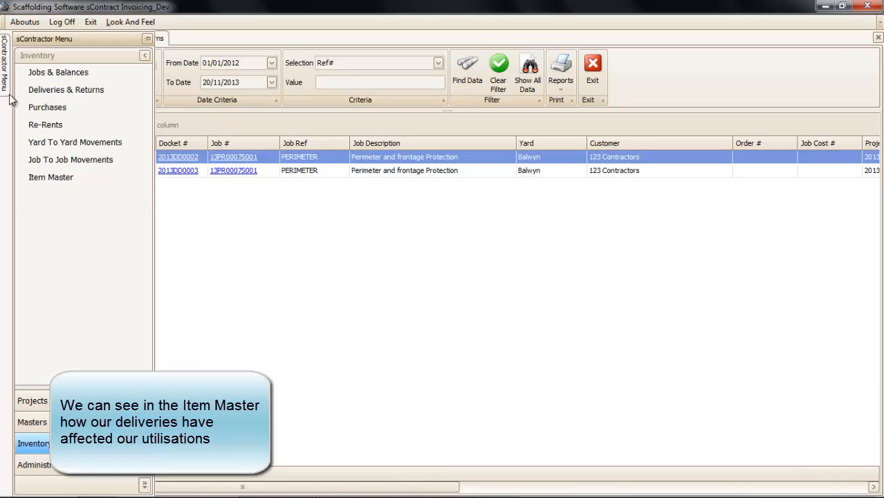
left_click(47, 177)
left_click(491, 66)
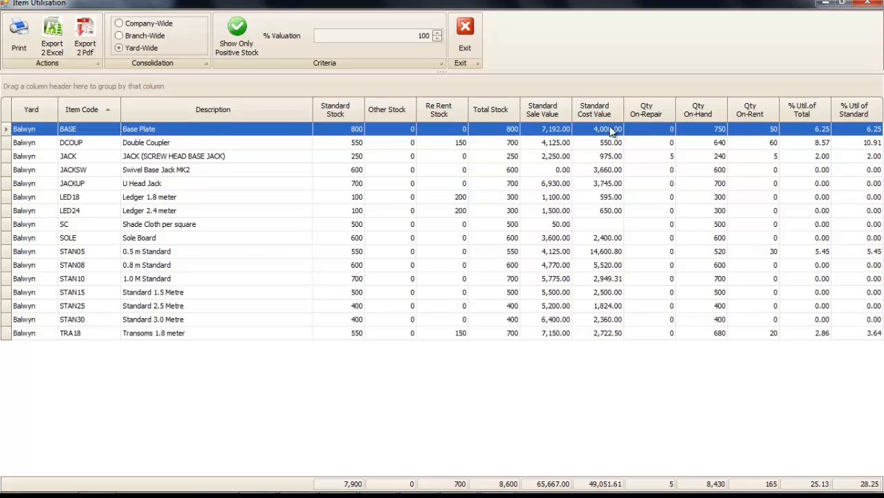
left_click(479, 42)
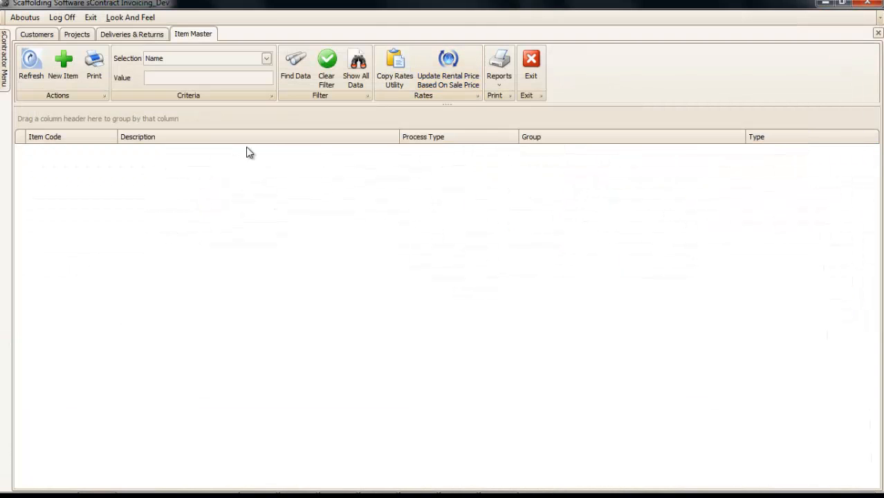
- List all items, open the BASE item, and view its Balwyn on-rent transaction history
left_click(368, 77)
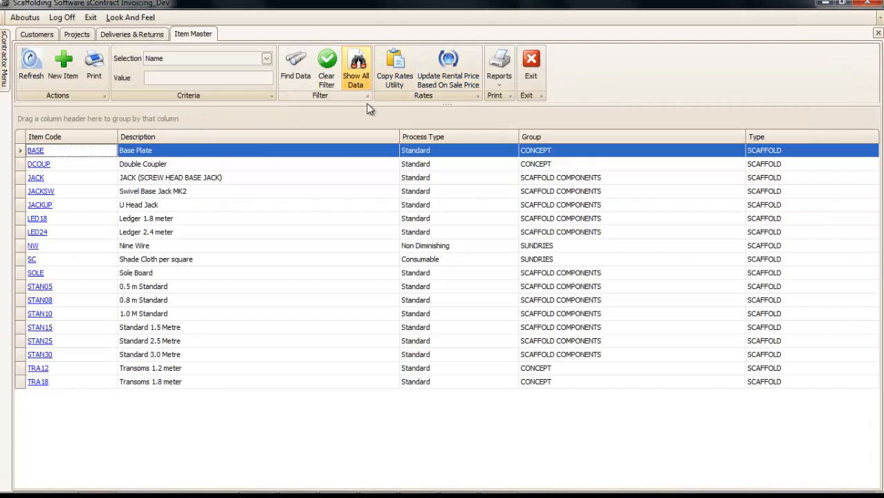
left_click(36, 151)
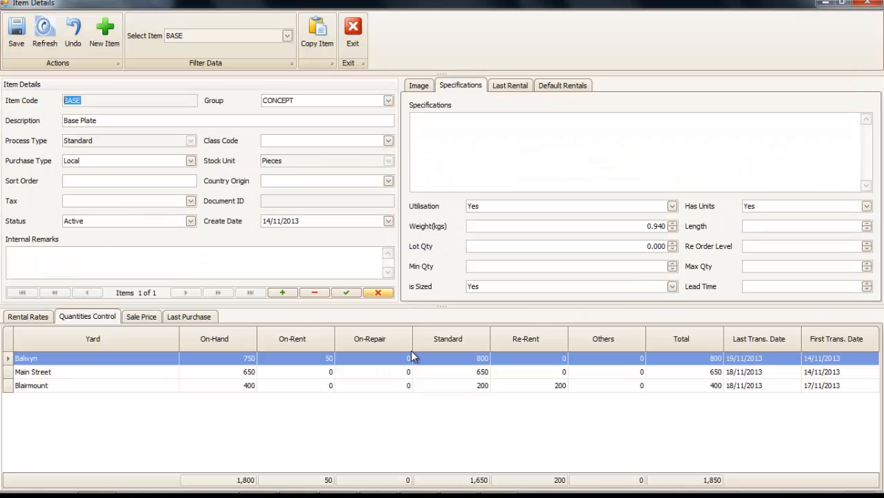
double_click(323, 361)
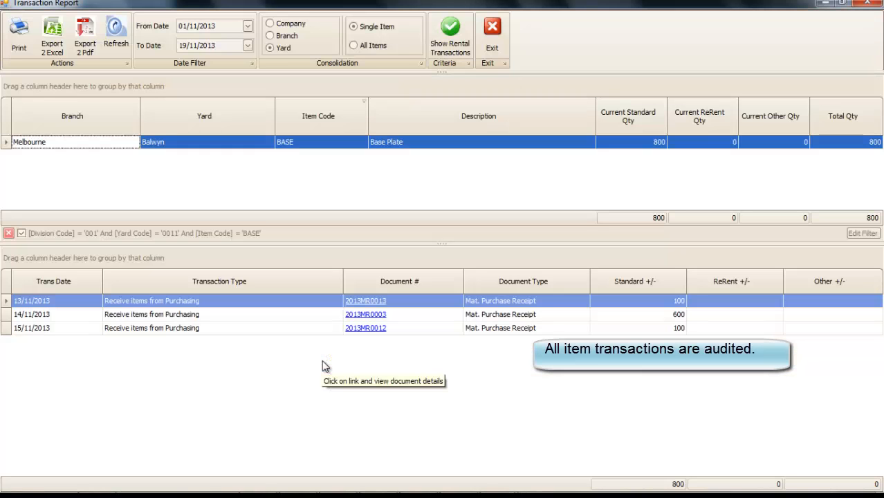
- Include rental transactions, inspect delivery 2013DR0003, then return to the BASE item details
left_click(450, 35)
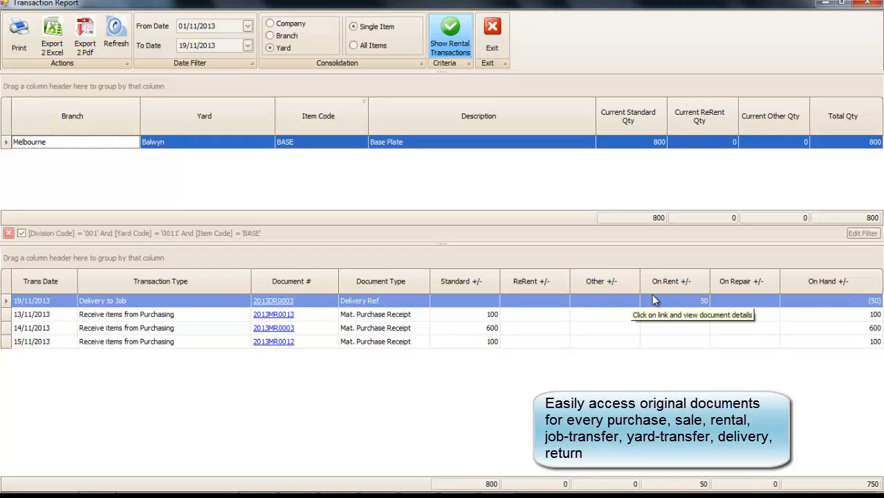
left_click(263, 301)
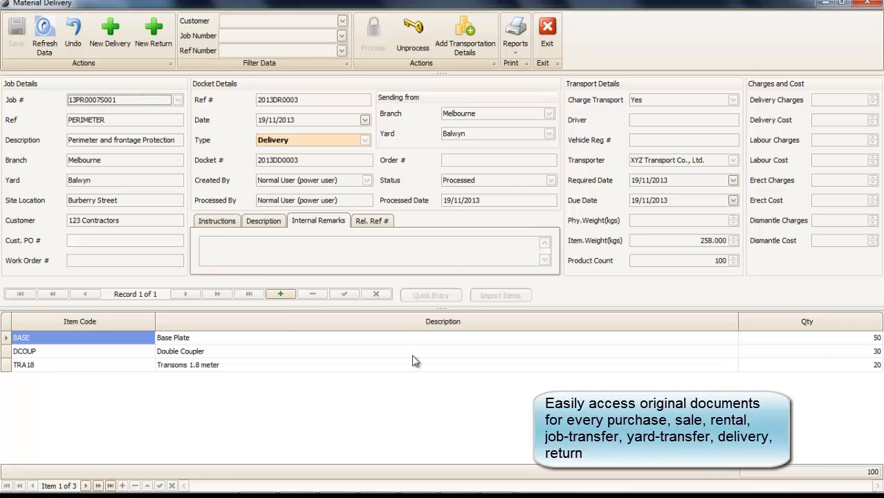
left_click(553, 40)
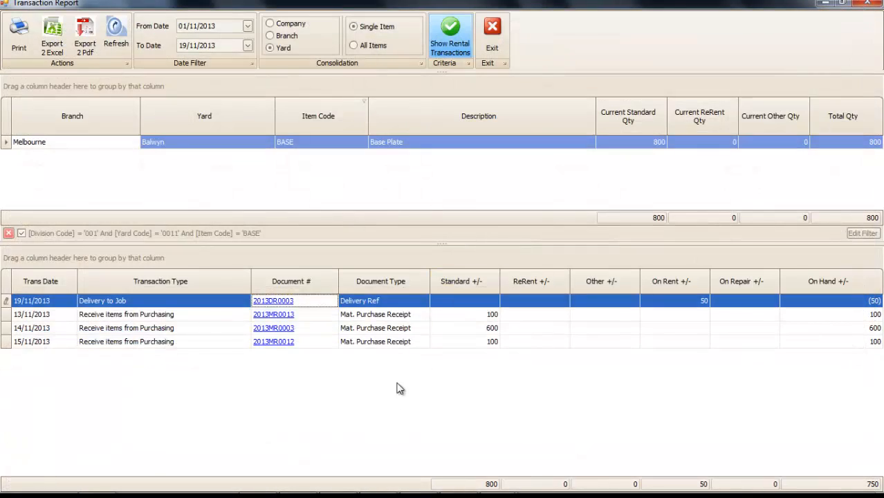
left_click(503, 32)
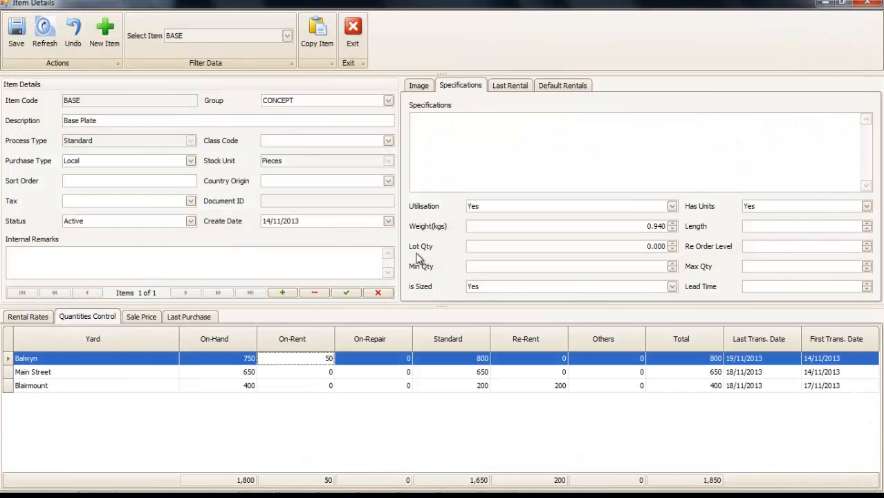